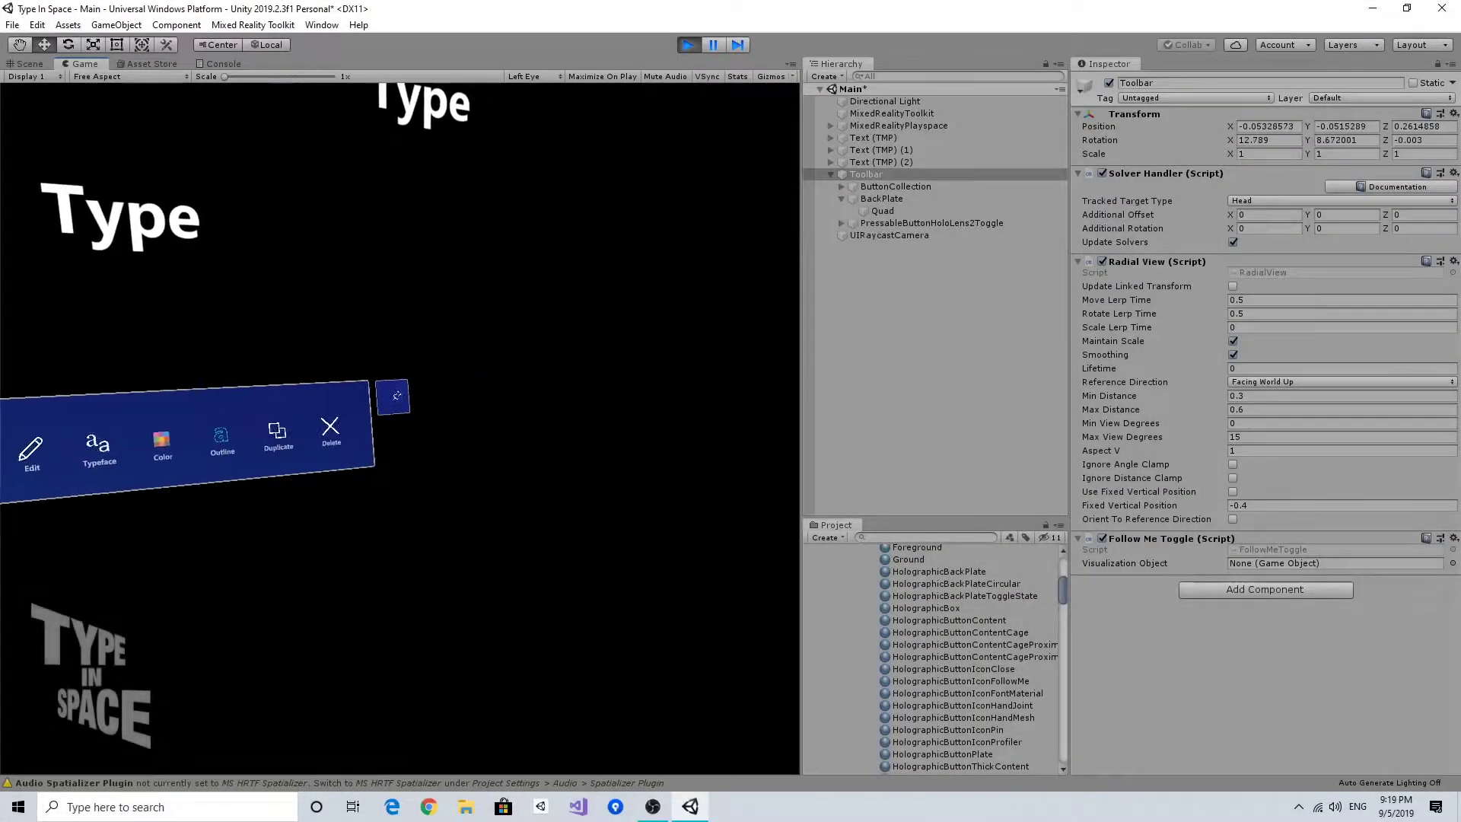
Grab and move the toolbar with the simulated hand in the running scene, and toggle its pin button to resume following.
{"action": "right_click_drag", "start_coordinate": [399, 428], "coordinate": [274, 428]}
{"action": "key", "text": "space"}
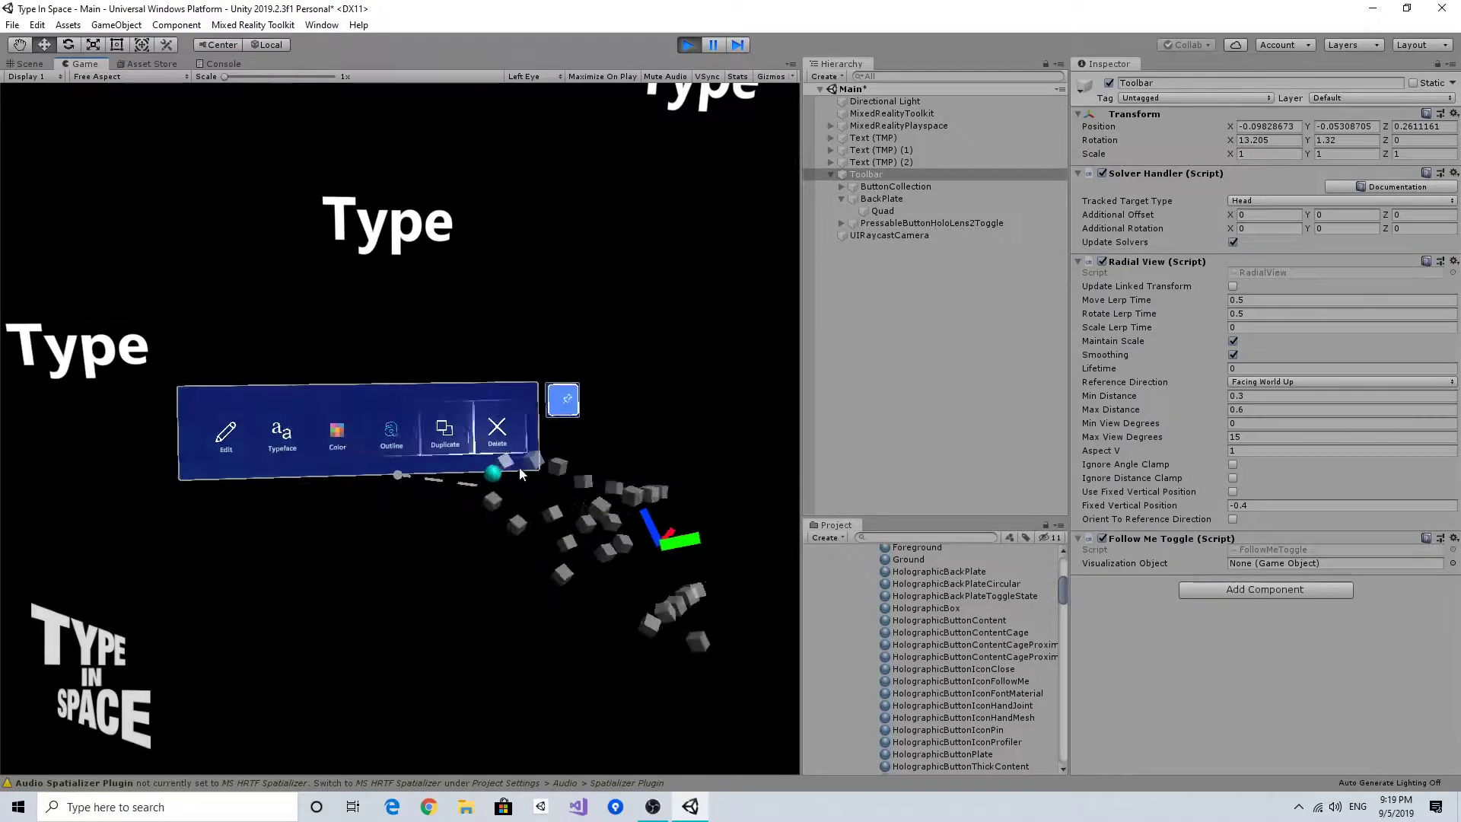
{"action": "left_click_drag", "start_coordinate": [519, 467], "coordinate": [426, 469]}
{"action": "key", "text": "space"}
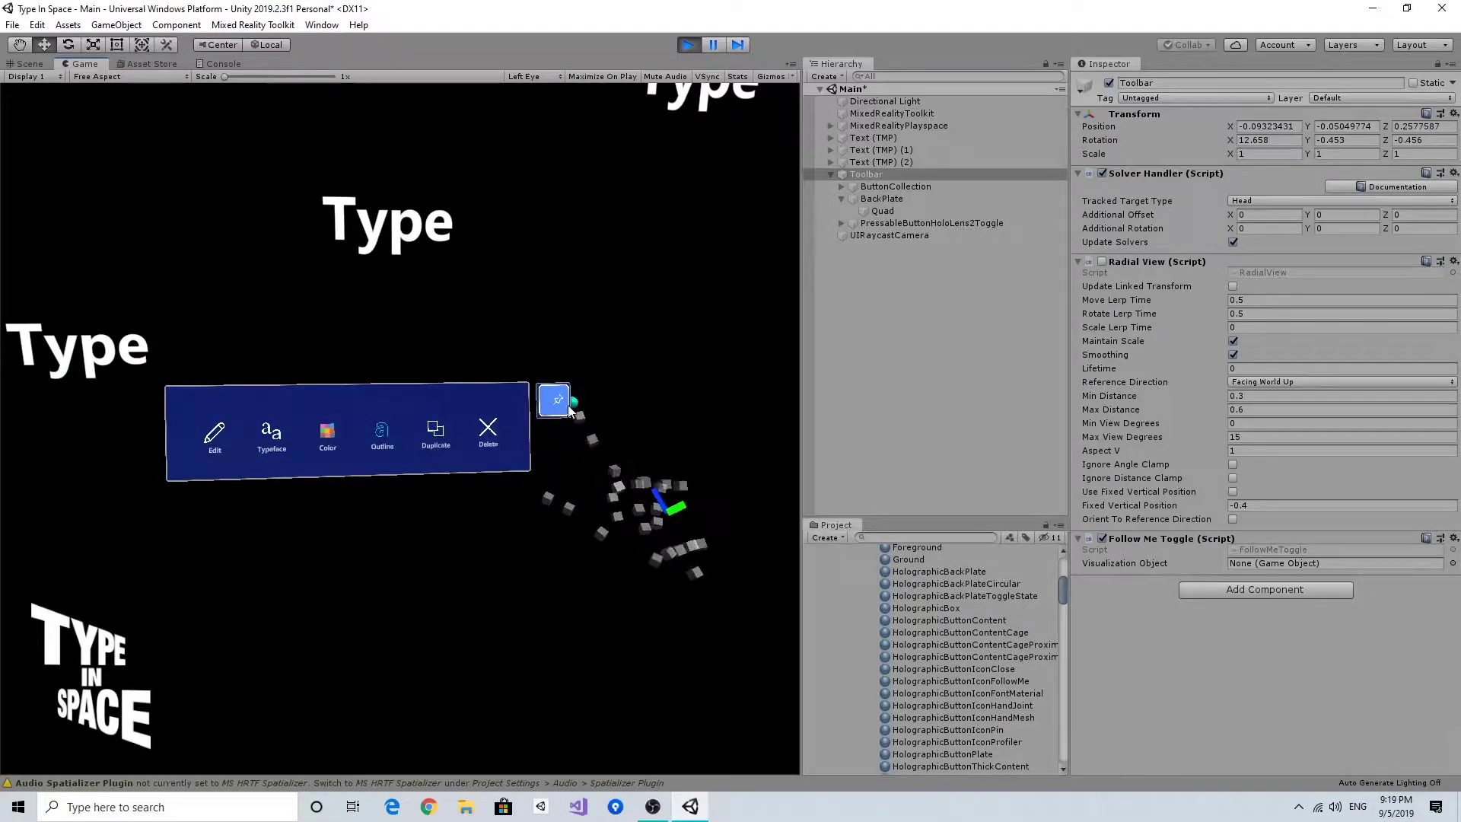
{"action": "left_click", "coordinate": [558, 401]}
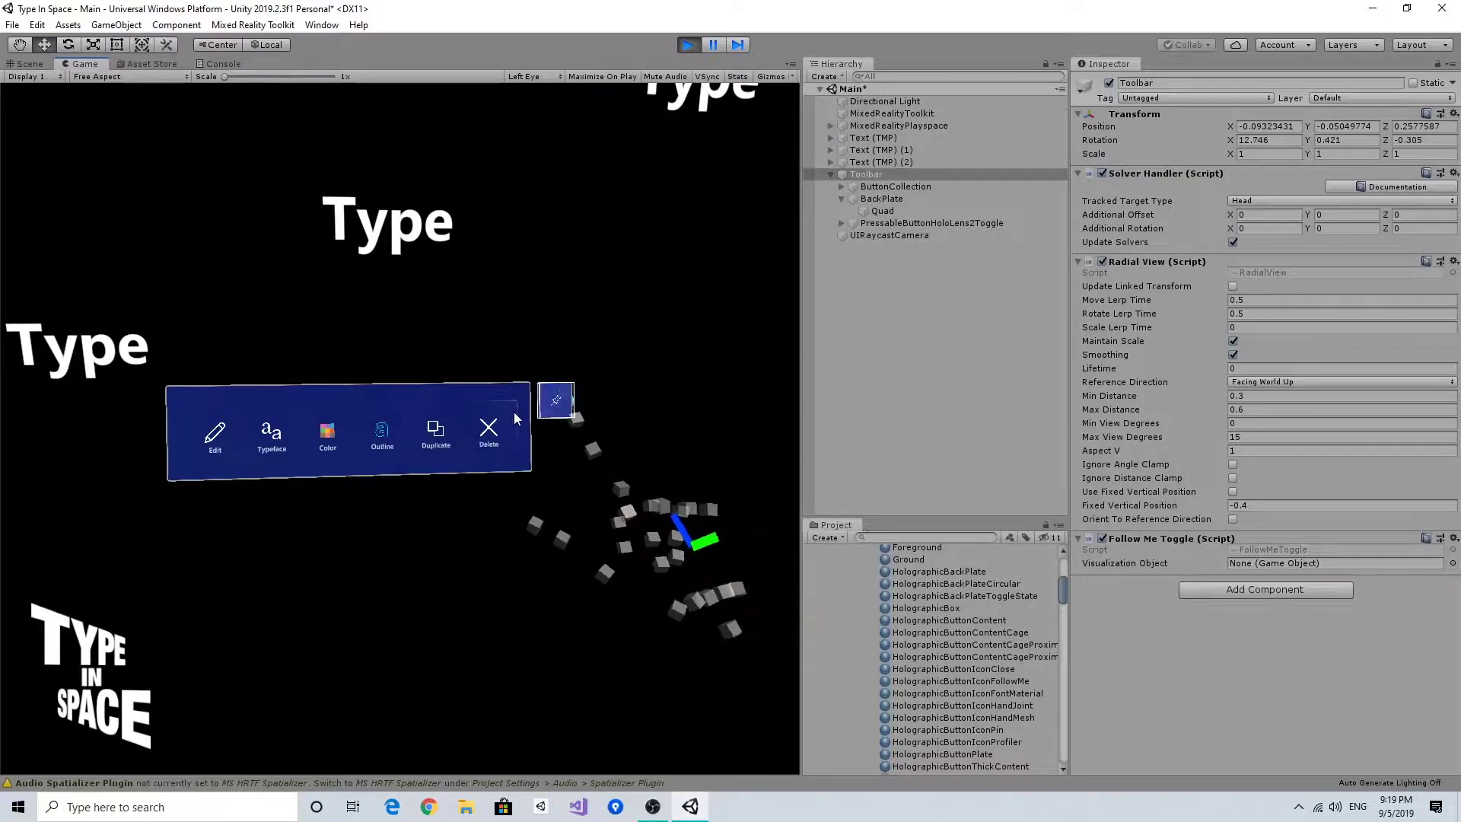
Grab and move the toolbar again from another viewing angle, and turn the camera to check its pinned behaviour.
{"action": "scroll", "coordinate": [513, 416], "scroll_direction": "down", "scroll_amount": 2}
{"action": "mouse_move", "coordinate": [514, 417]}
{"action": "right_mouse_down"}
{"action": "mouse_move", "coordinate": [731, 417]}
{"action": "mouse_move", "coordinate": [388, 417]}
{"action": "mouse_move", "coordinate": [514, 414]}
{"action": "mouse_move", "coordinate": [361, 392]}
{"action": "right_mouse_up"}
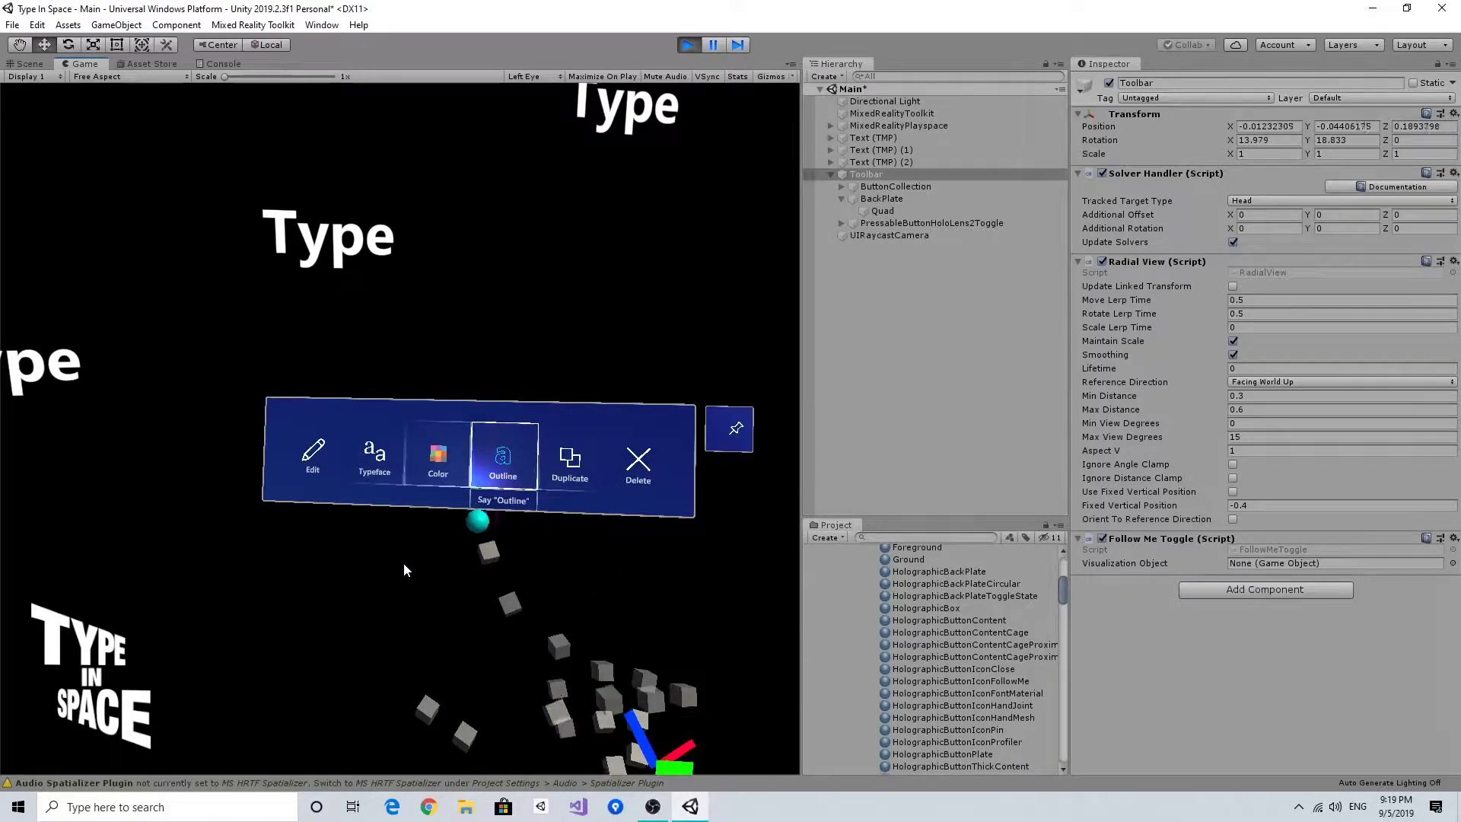
{"action": "left_click_drag", "start_coordinate": [395, 566], "coordinate": [288, 496]}
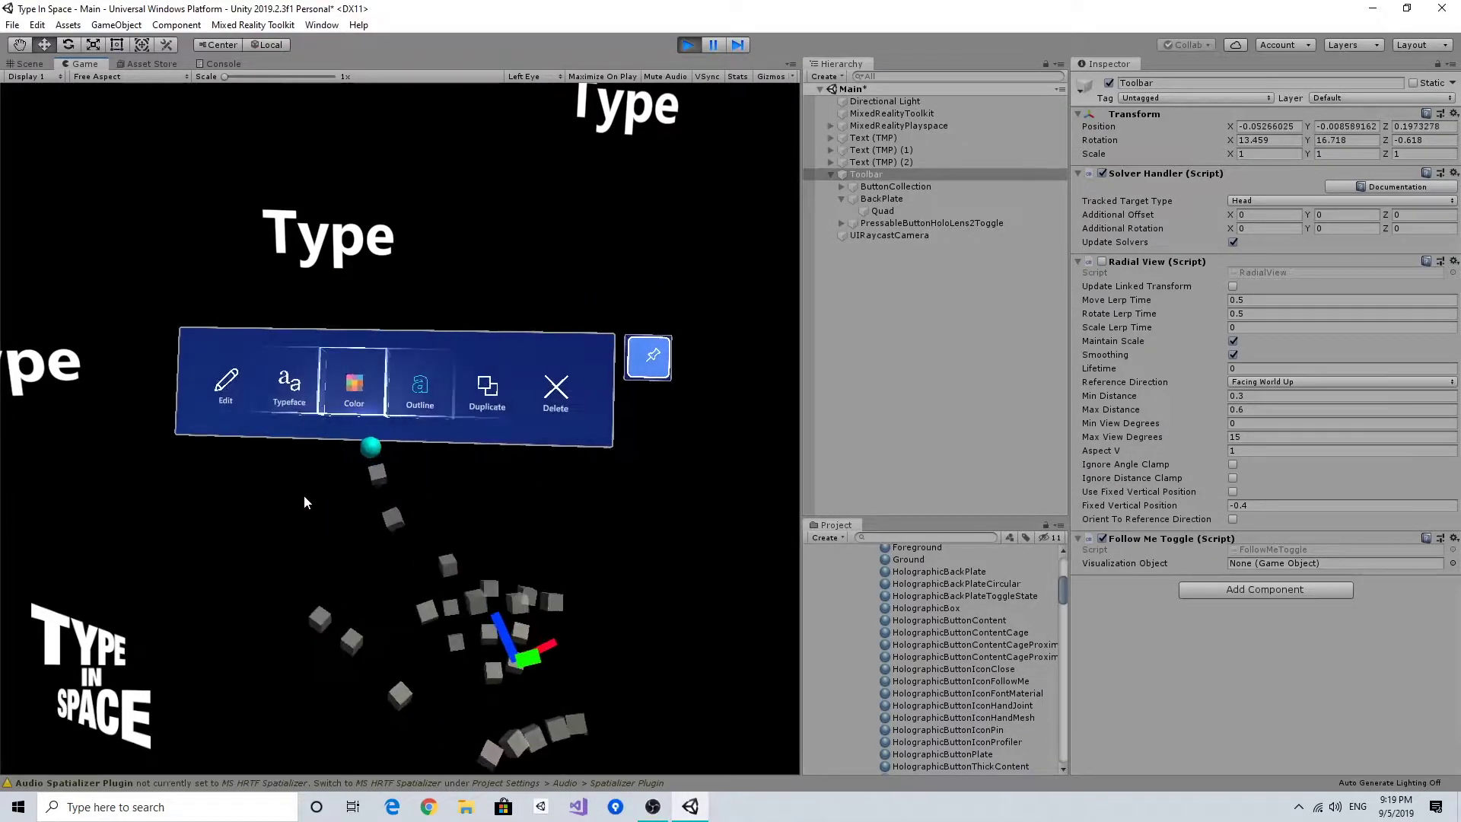
{"action": "right_click_drag", "start_coordinate": [304, 496], "coordinate": [242, 502]}
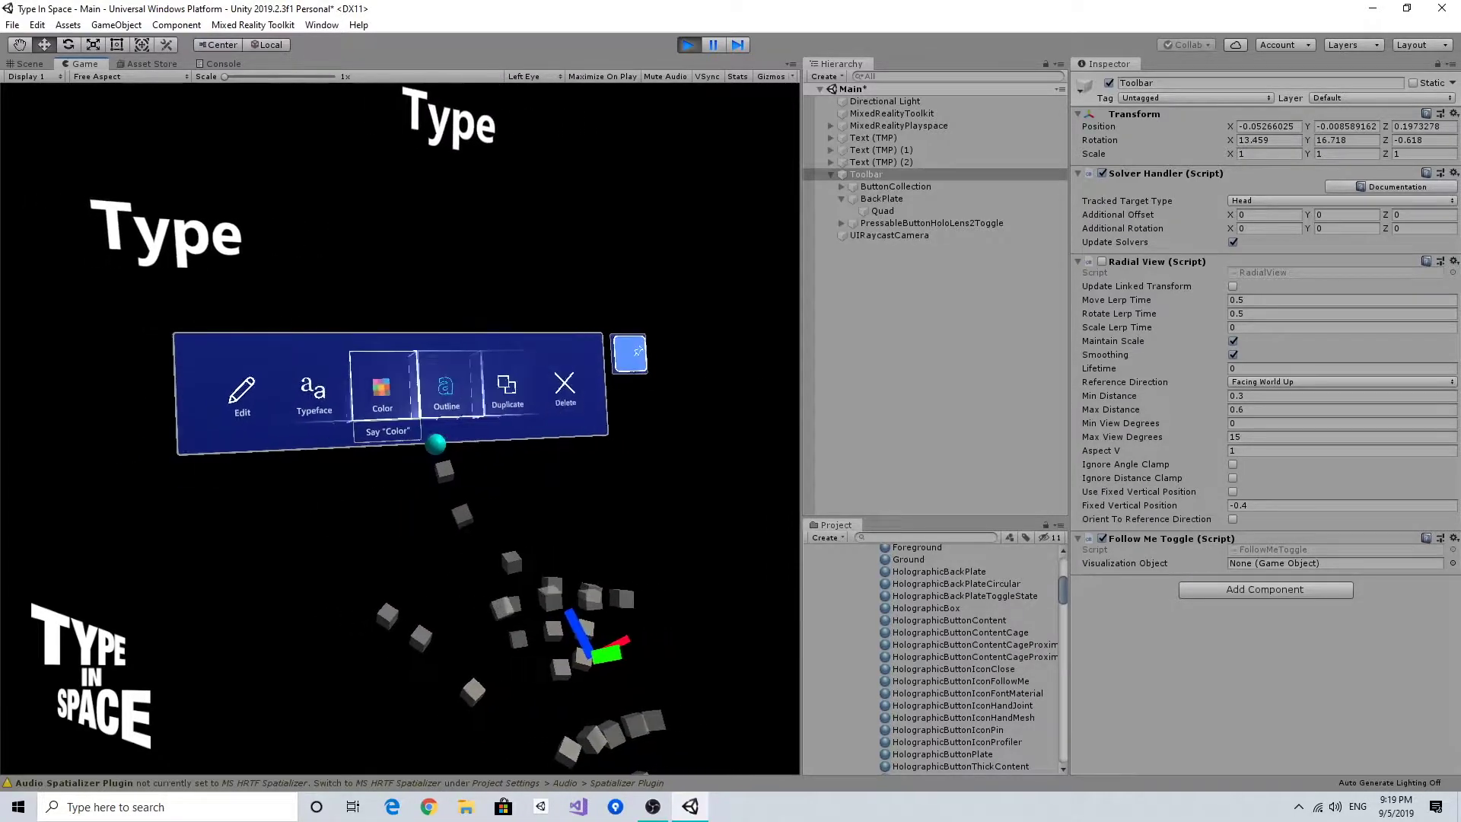
{"action": "right_click_drag", "start_coordinate": [367, 493], "coordinate": [449, 493]}
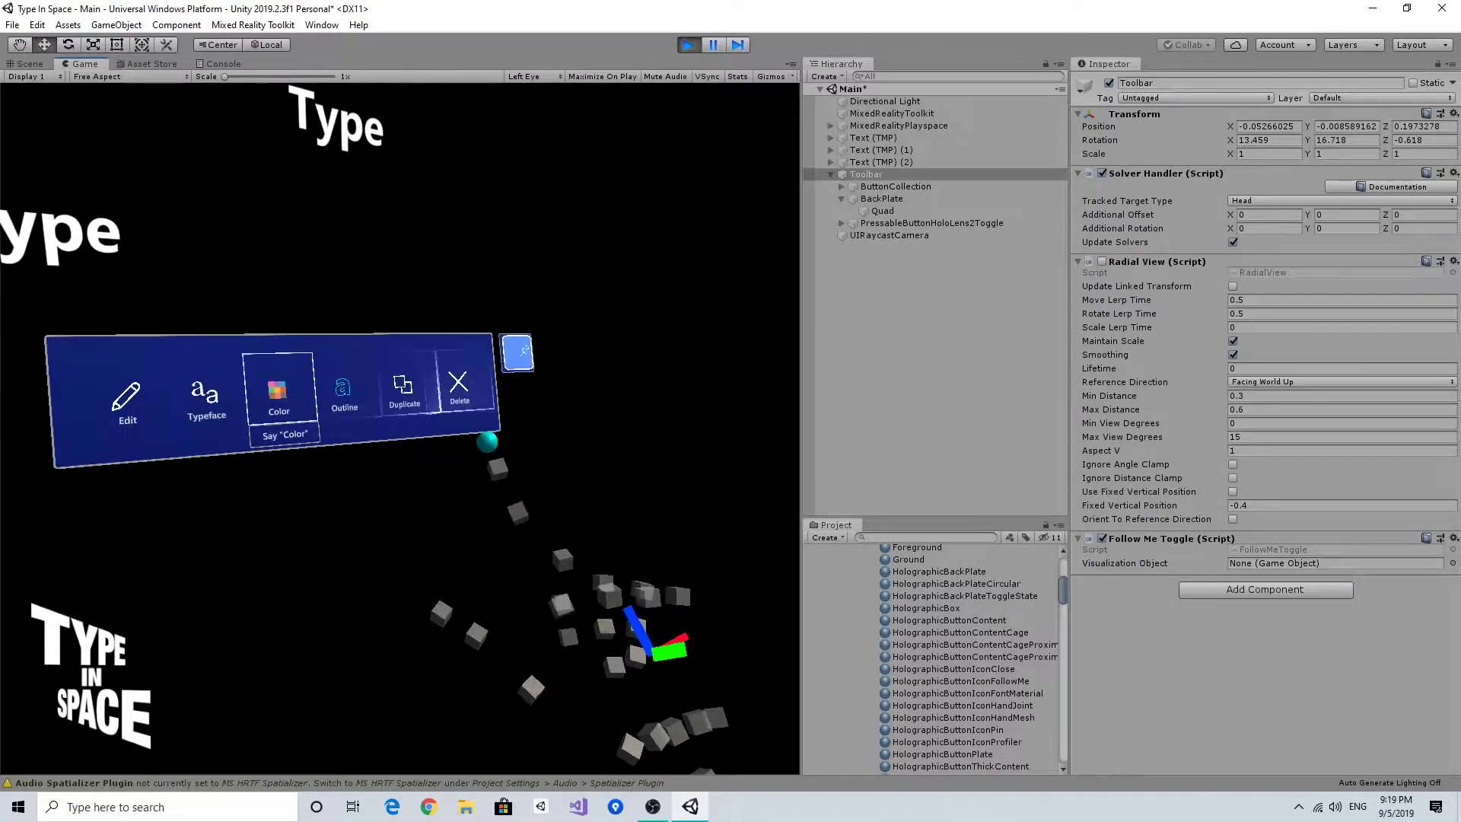
Stop play mode and open the Toolbar prefab for editing.
{"action": "left_click", "coordinate": [686, 43]}
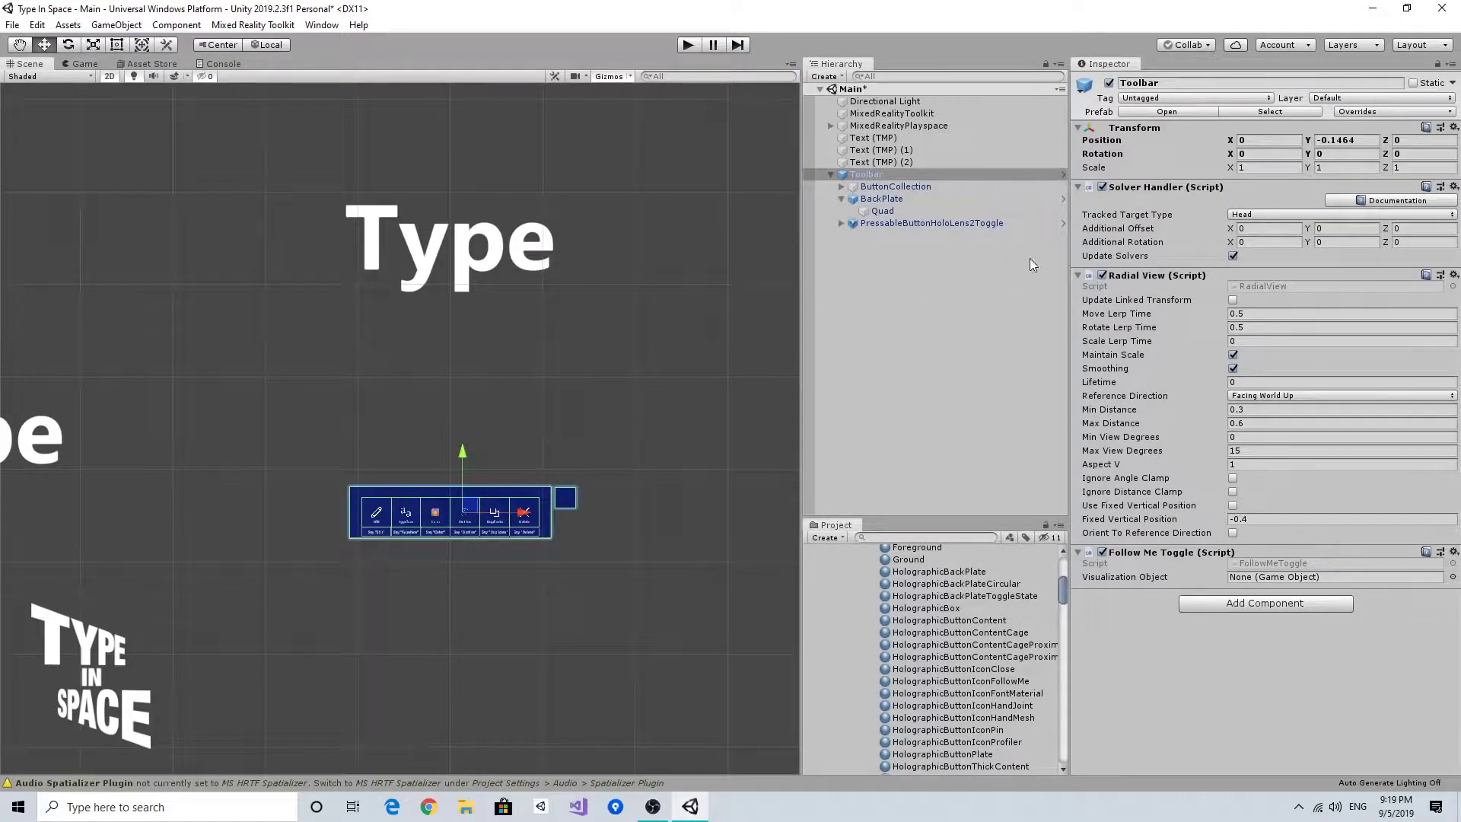
{"action": "left_click", "coordinate": [1062, 174]}
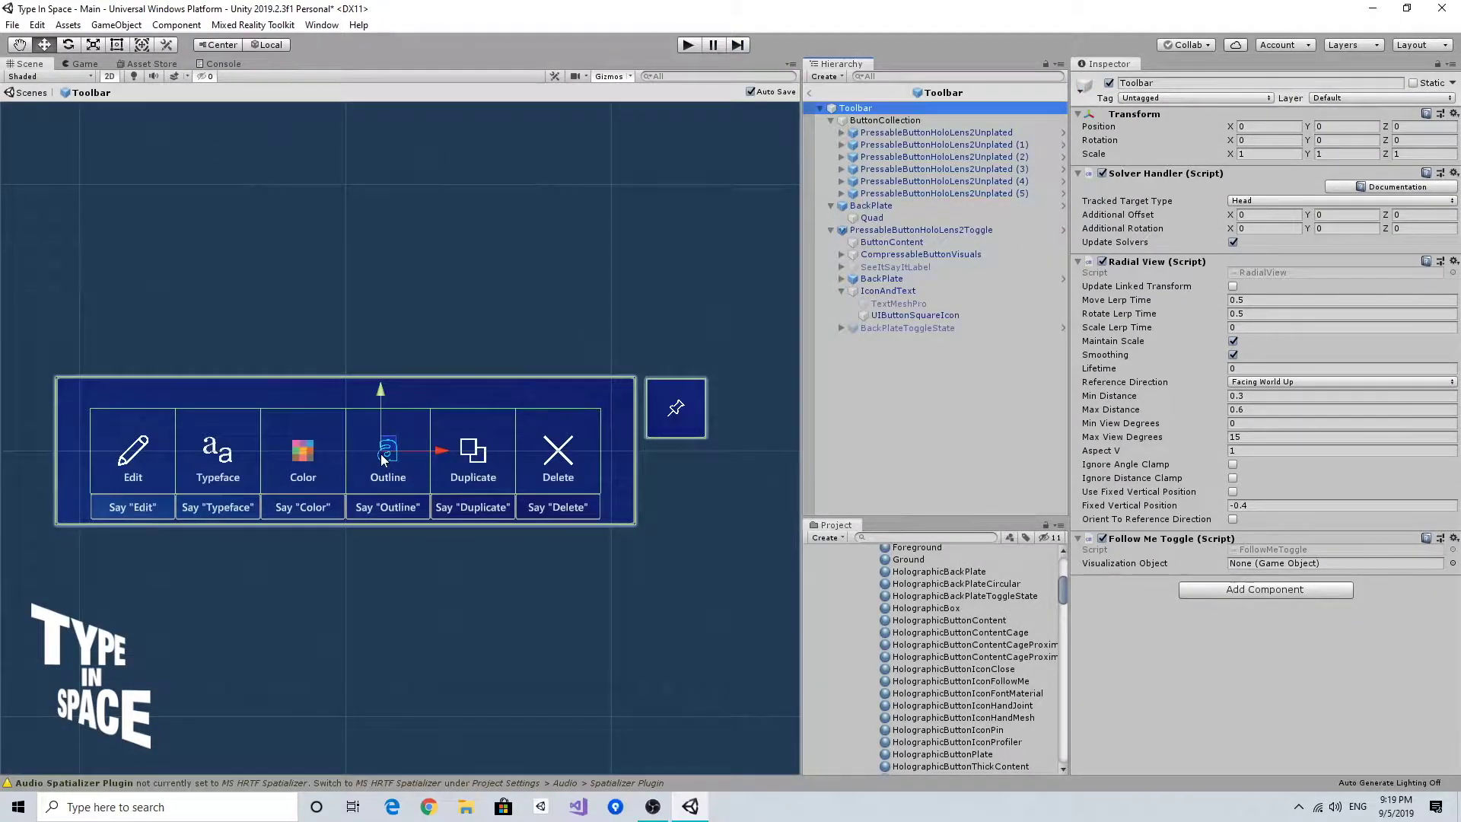
{"action": "scroll", "coordinate": [381, 453], "scroll_direction": "down", "scroll_amount": 1}
{"action": "middle_click_drag", "start_coordinate": [380, 454], "coordinate": [465, 453]}
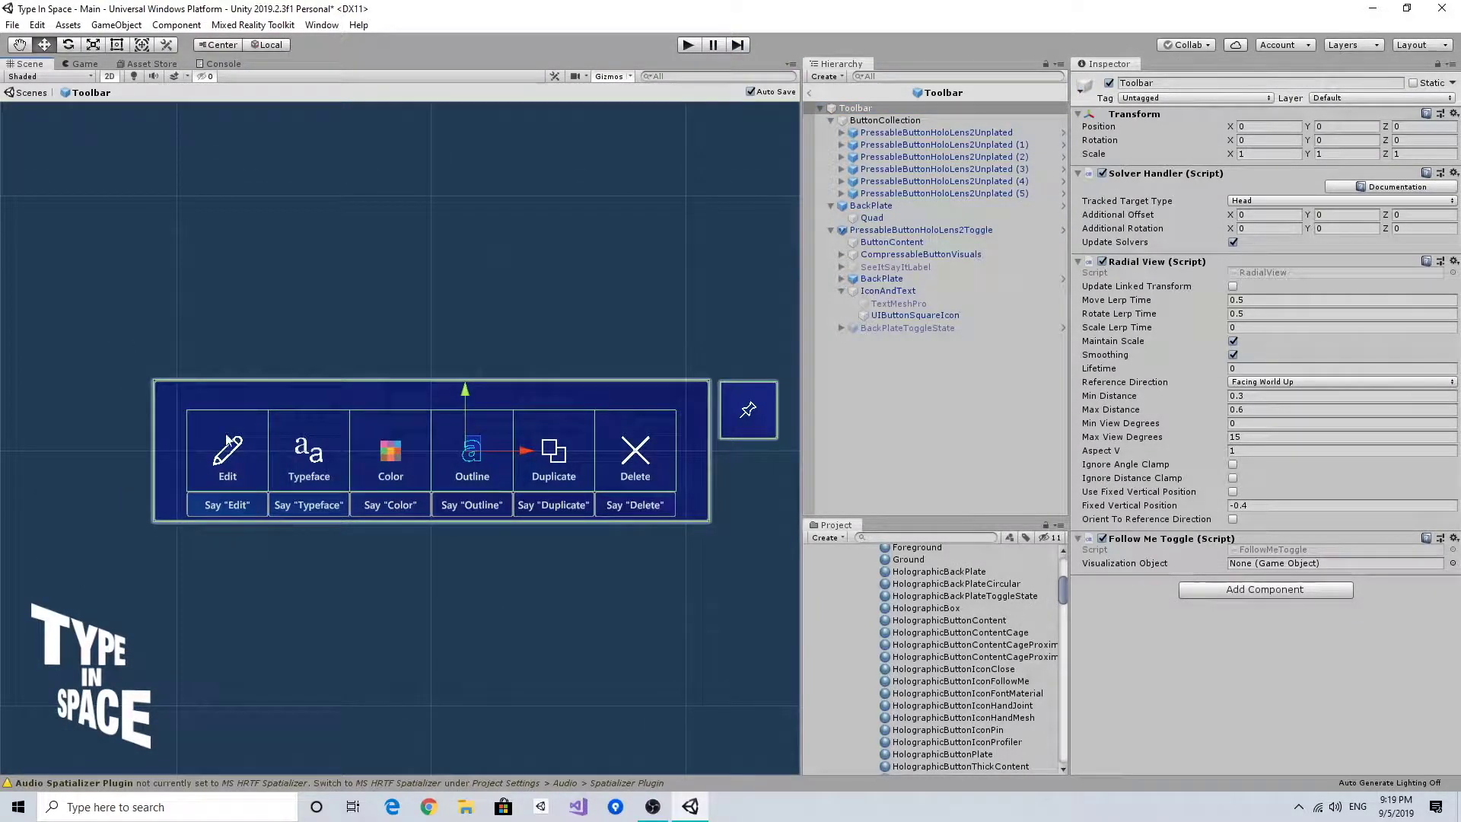
Examine the Manipulation Handler events and the mesh material on the toolbar BackPlate's Quad.
{"action": "left_click", "coordinate": [939, 208]}
{"action": "left_click", "coordinate": [937, 219]}
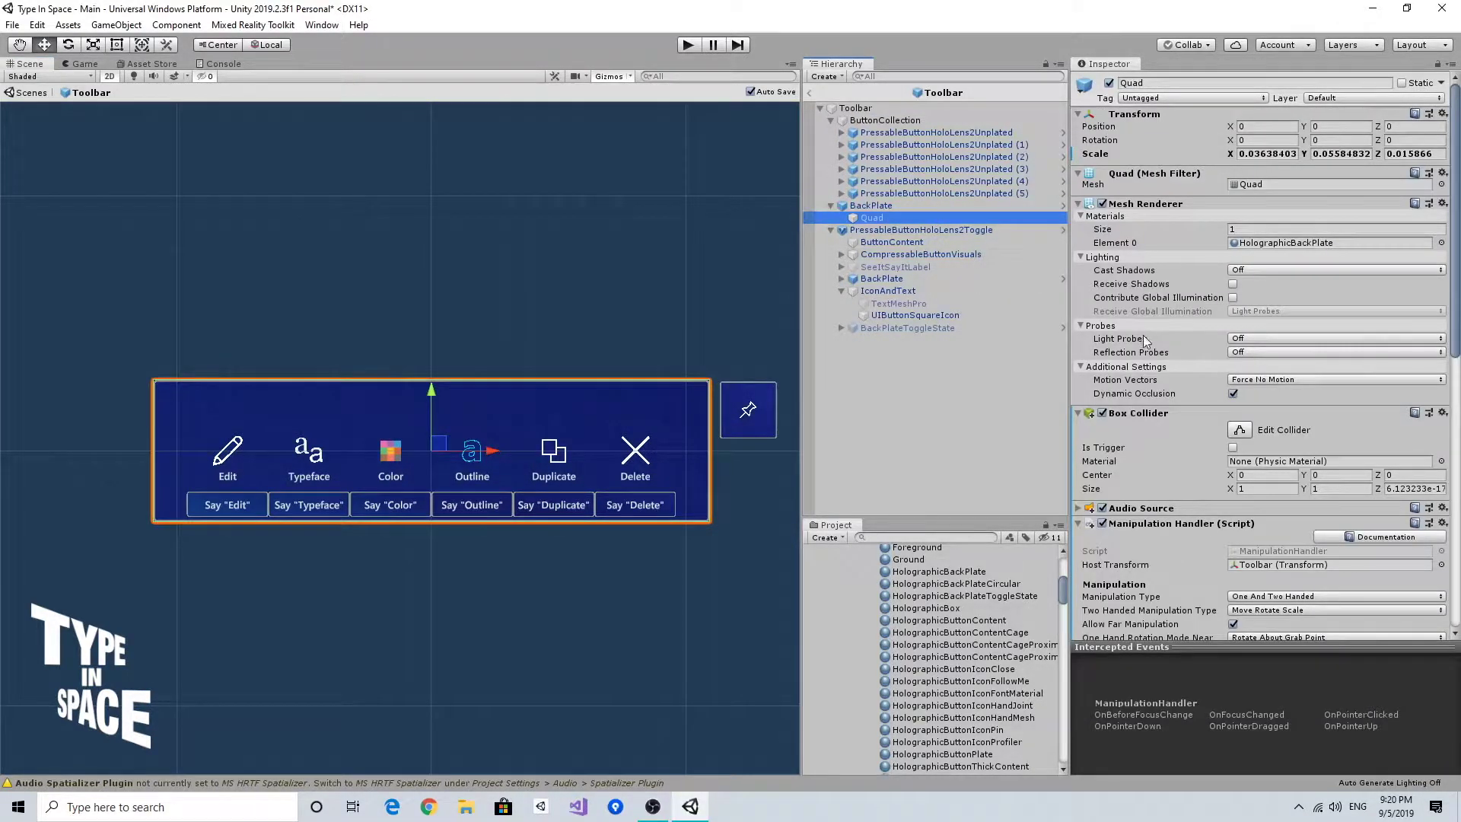
{"action": "scroll", "coordinate": [1144, 336], "scroll_direction": "down", "scroll_amount": 10}
{"action": "scroll", "coordinate": [1144, 336], "scroll_direction": "down", "scroll_amount": 1}
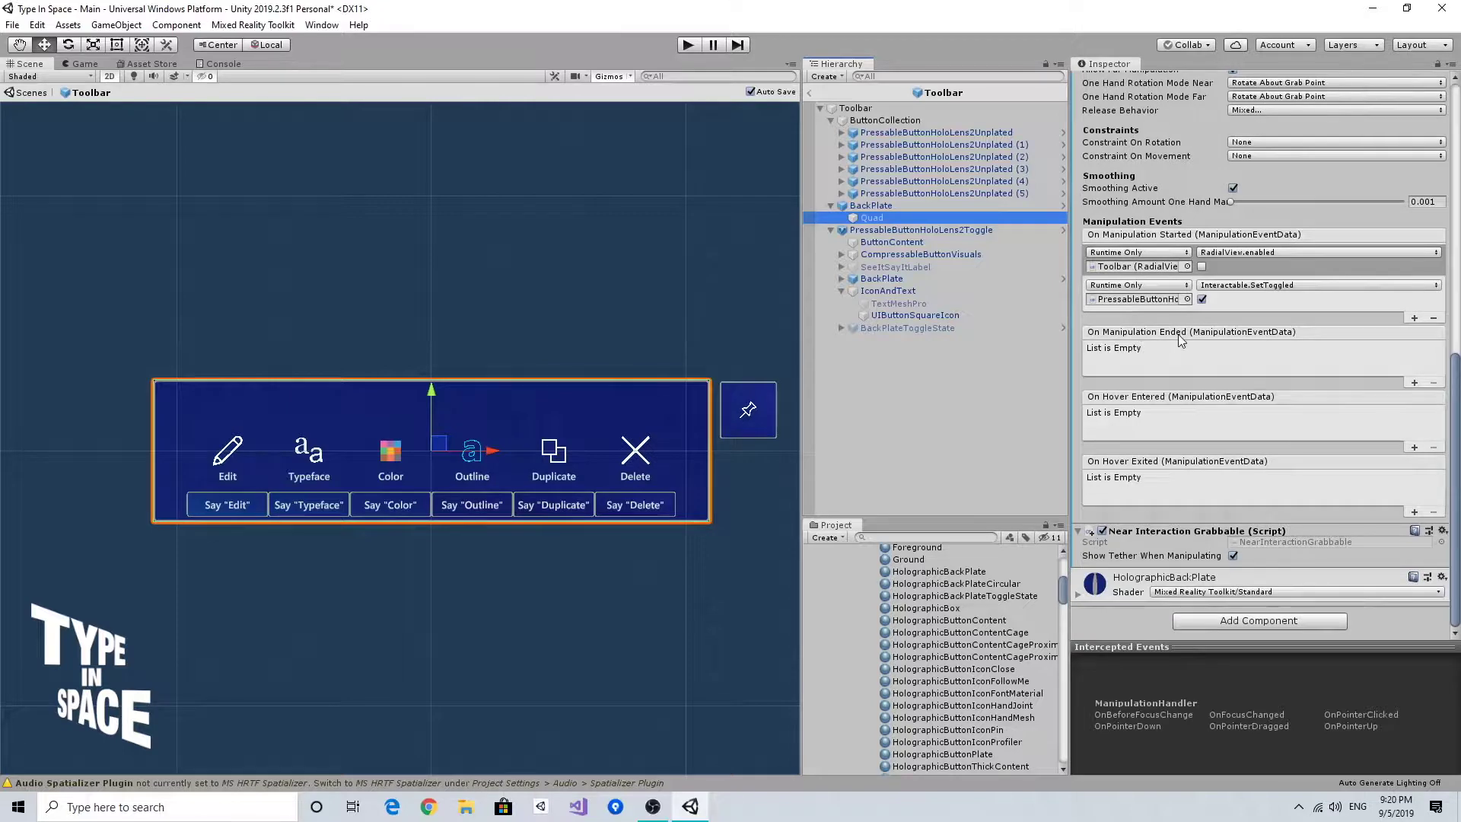
{"action": "left_click", "coordinate": [882, 206]}
{"action": "left_click", "coordinate": [881, 219]}
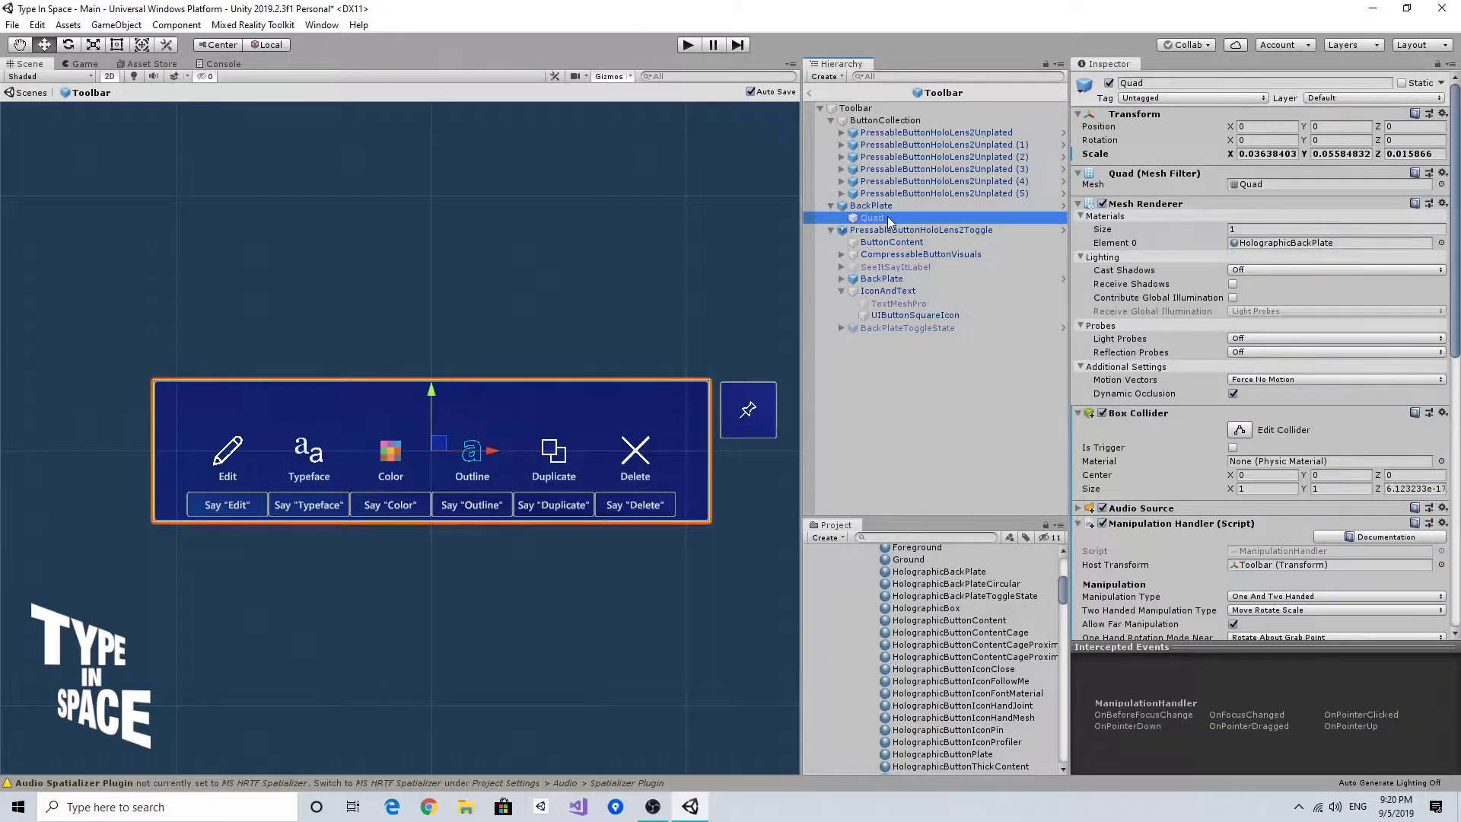
{"action": "scroll", "coordinate": [1167, 410], "scroll_direction": "down", "scroll_amount": 10}
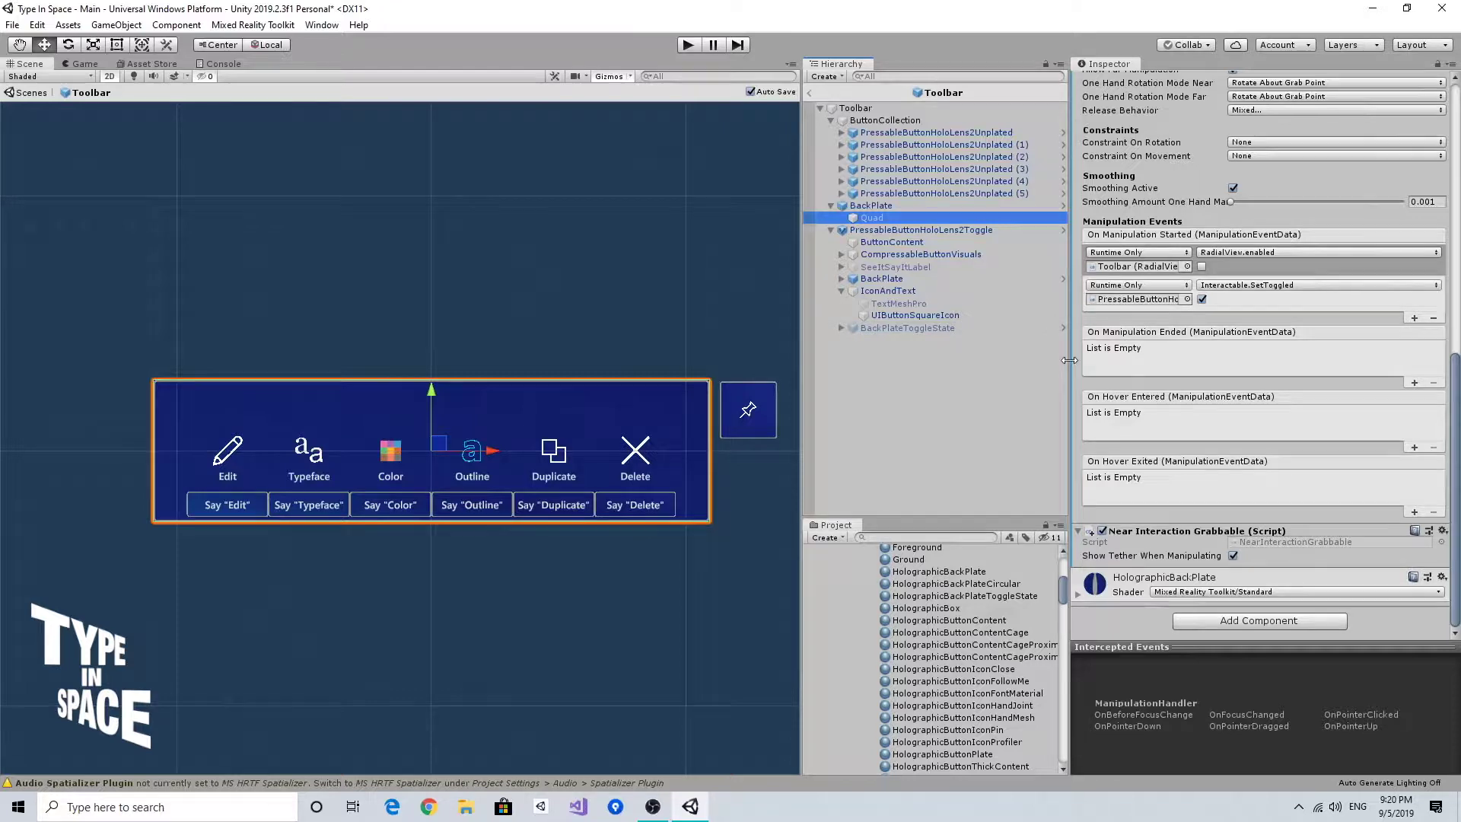
{"action": "scroll", "coordinate": [1249, 414], "scroll_direction": "up", "scroll_amount": 15}
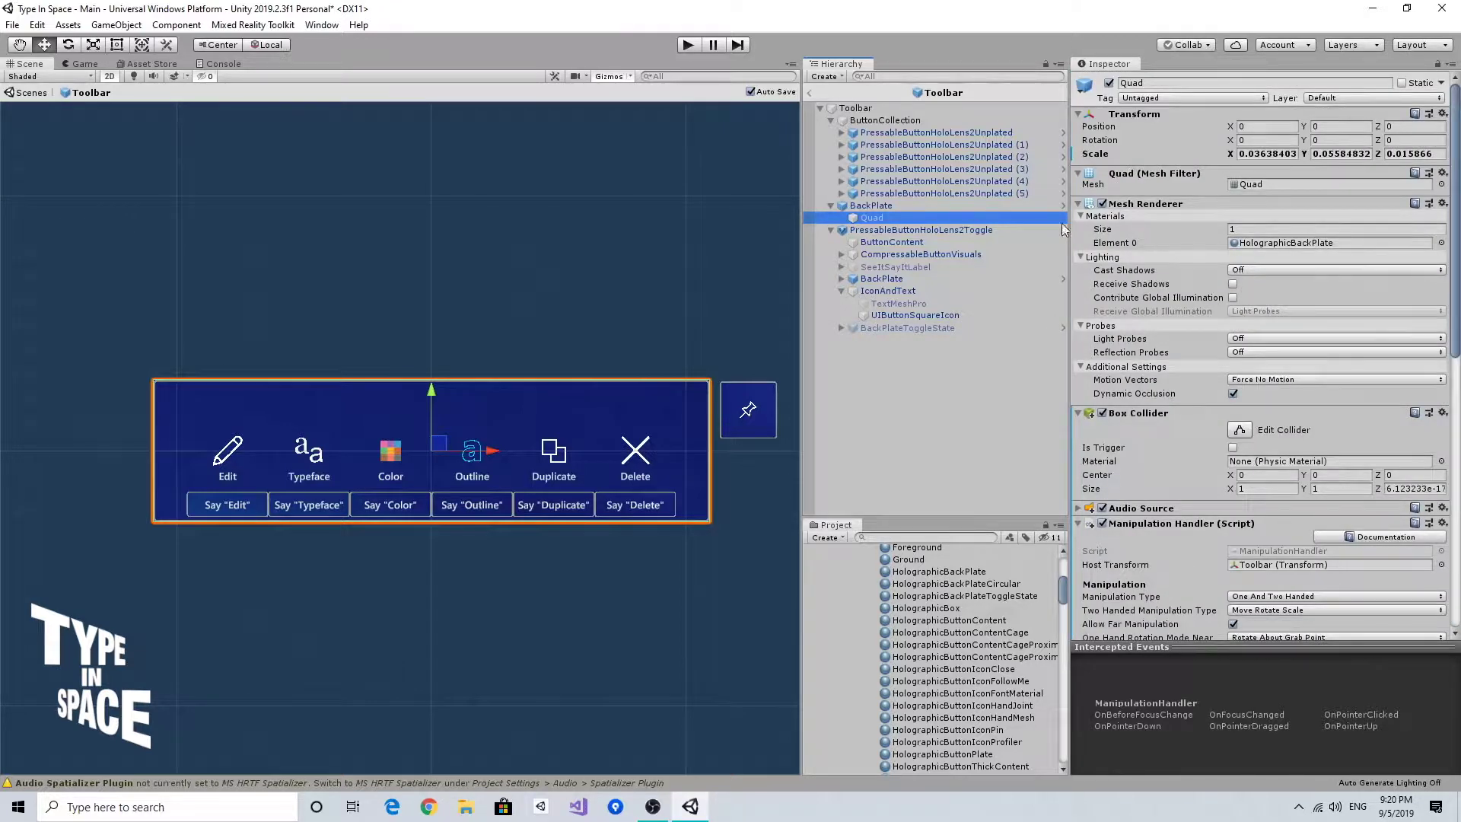
Locate the Quad's HolographicBackPlate material in the project, duplicate it and rename the copy HolographicBackPlateGrabbed.
{"action": "left_click", "coordinate": [1259, 244]}
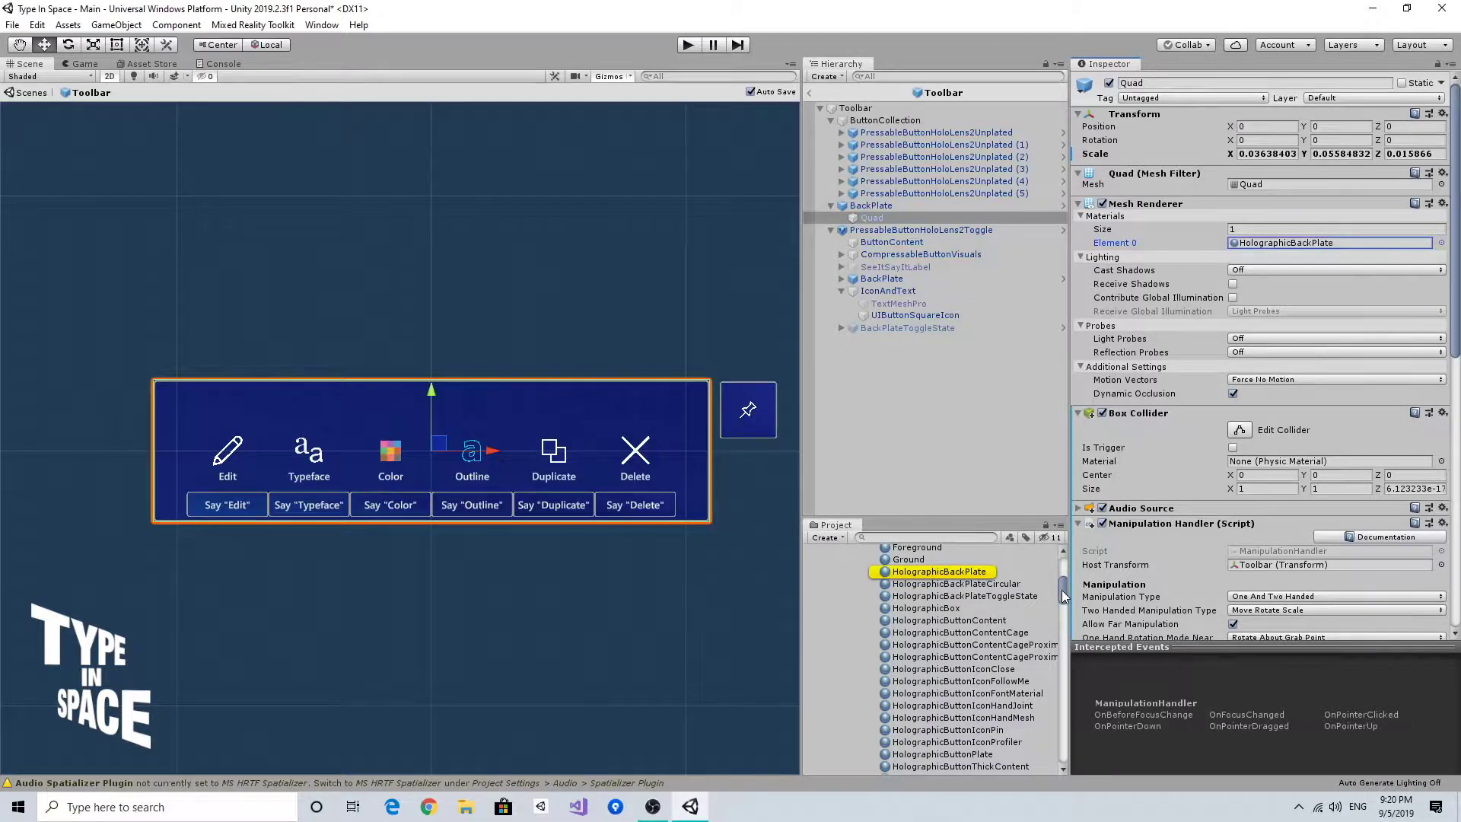
{"action": "left_click_drag", "start_coordinate": [1062, 595], "coordinate": [1056, 590]}
{"action": "left_click", "coordinate": [974, 617]}
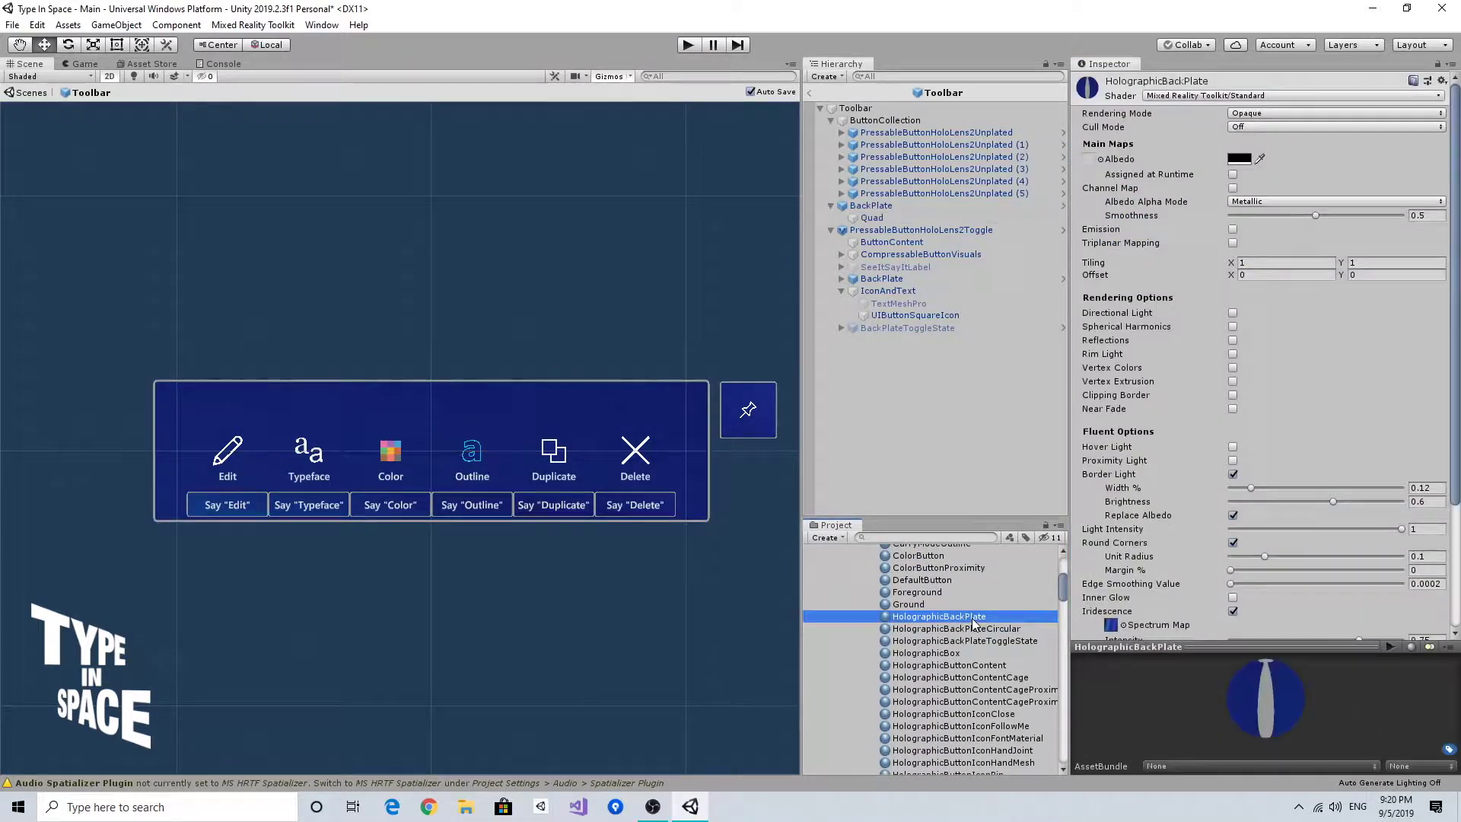
{"action": "key", "text": "ctrl+d"}
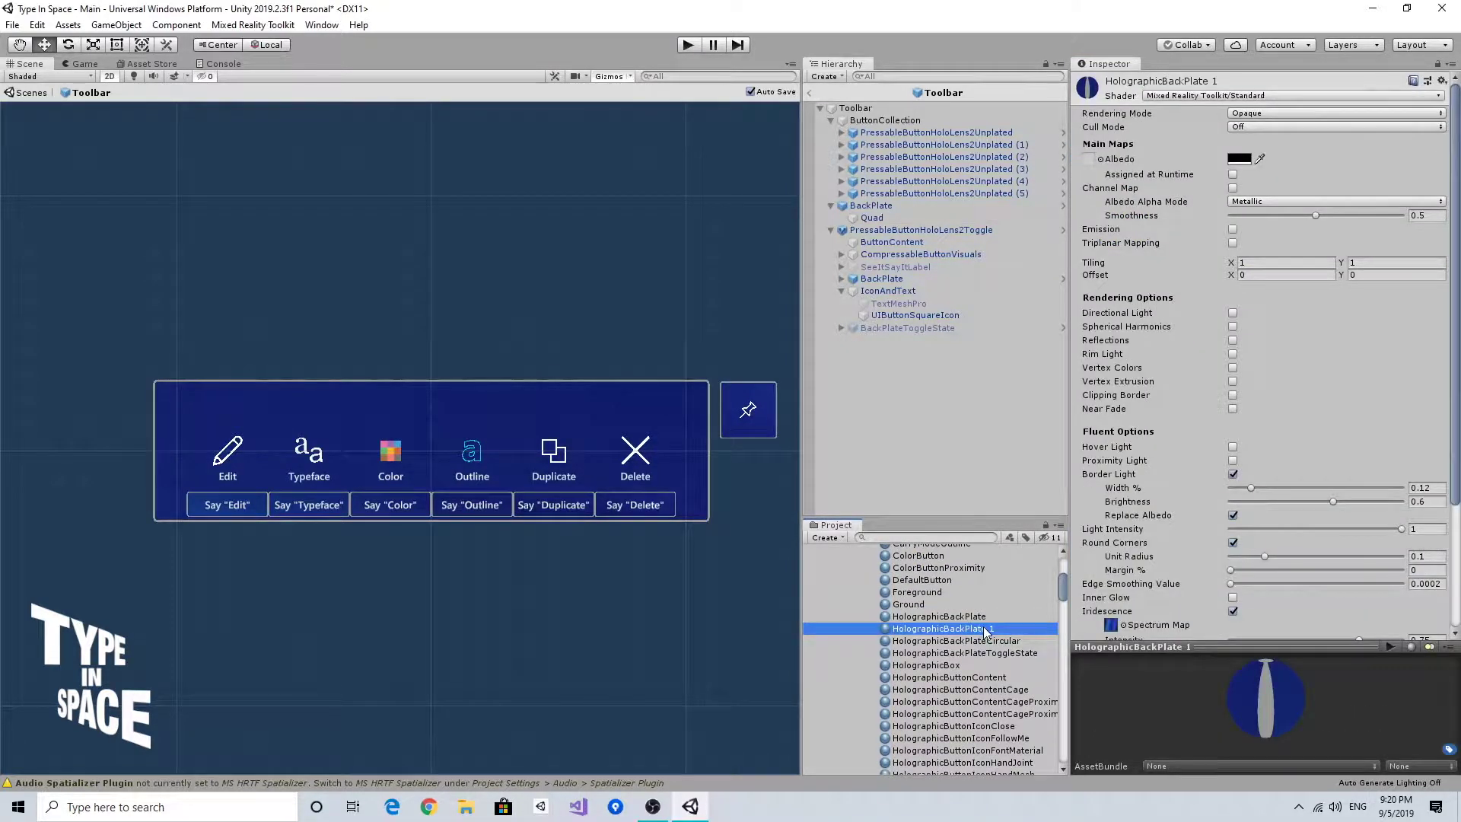
{"action": "left_click", "coordinate": [987, 630]}
{"action": "key", "text": "shift+Right"}
{"action": "key", "text": "shift+Right"}
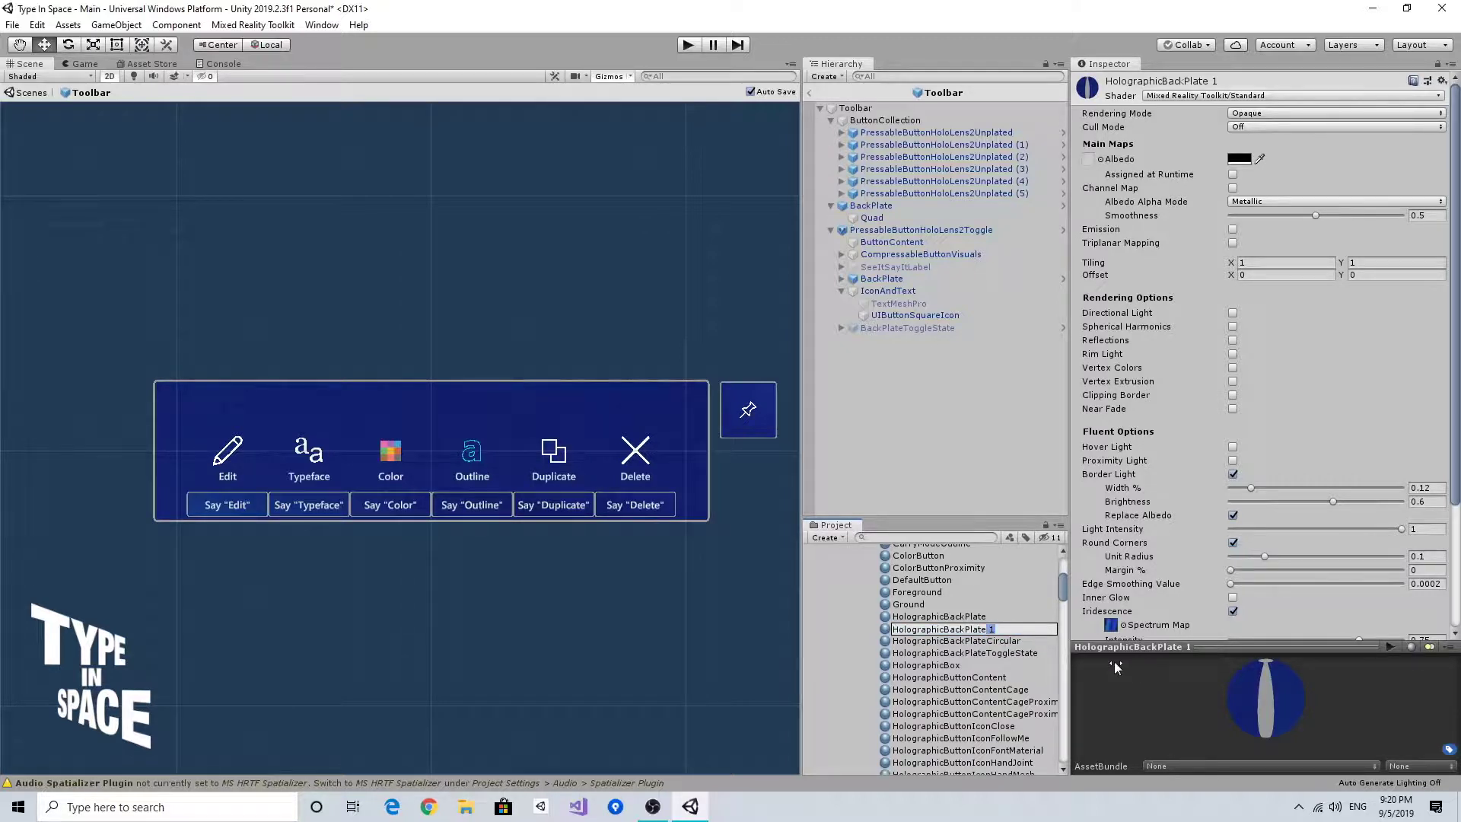
{"action": "type", "text": "Grabbed"}
{"action": "key", "text": "Return"}
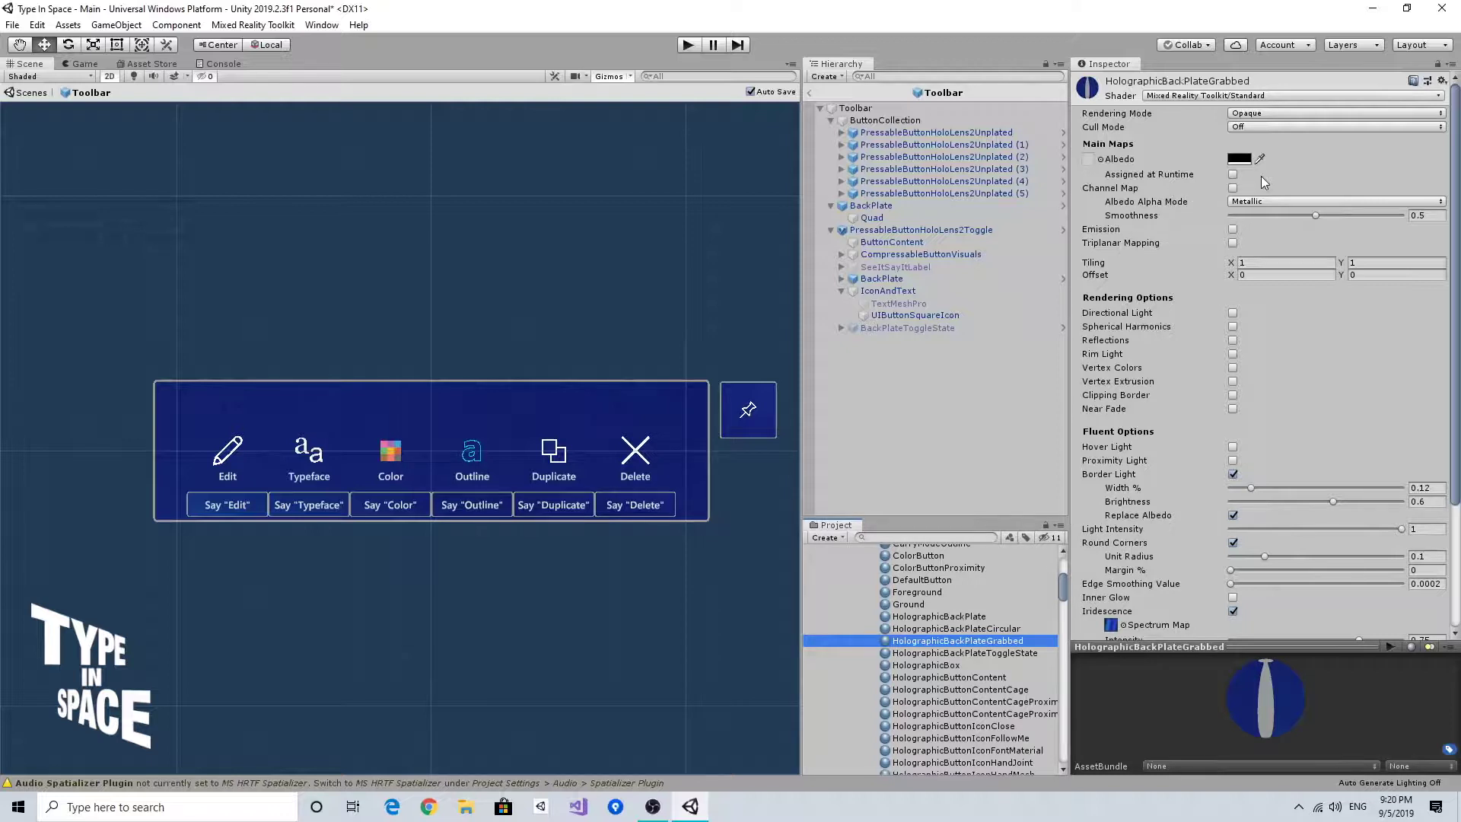
Set the albedo colour of the HolographicBackPlateGrabbed material to a dark blue.
{"action": "left_click", "coordinate": [1235, 160]}
{"action": "left_click_drag", "start_coordinate": [701, 300], "coordinate": [960, 282]}
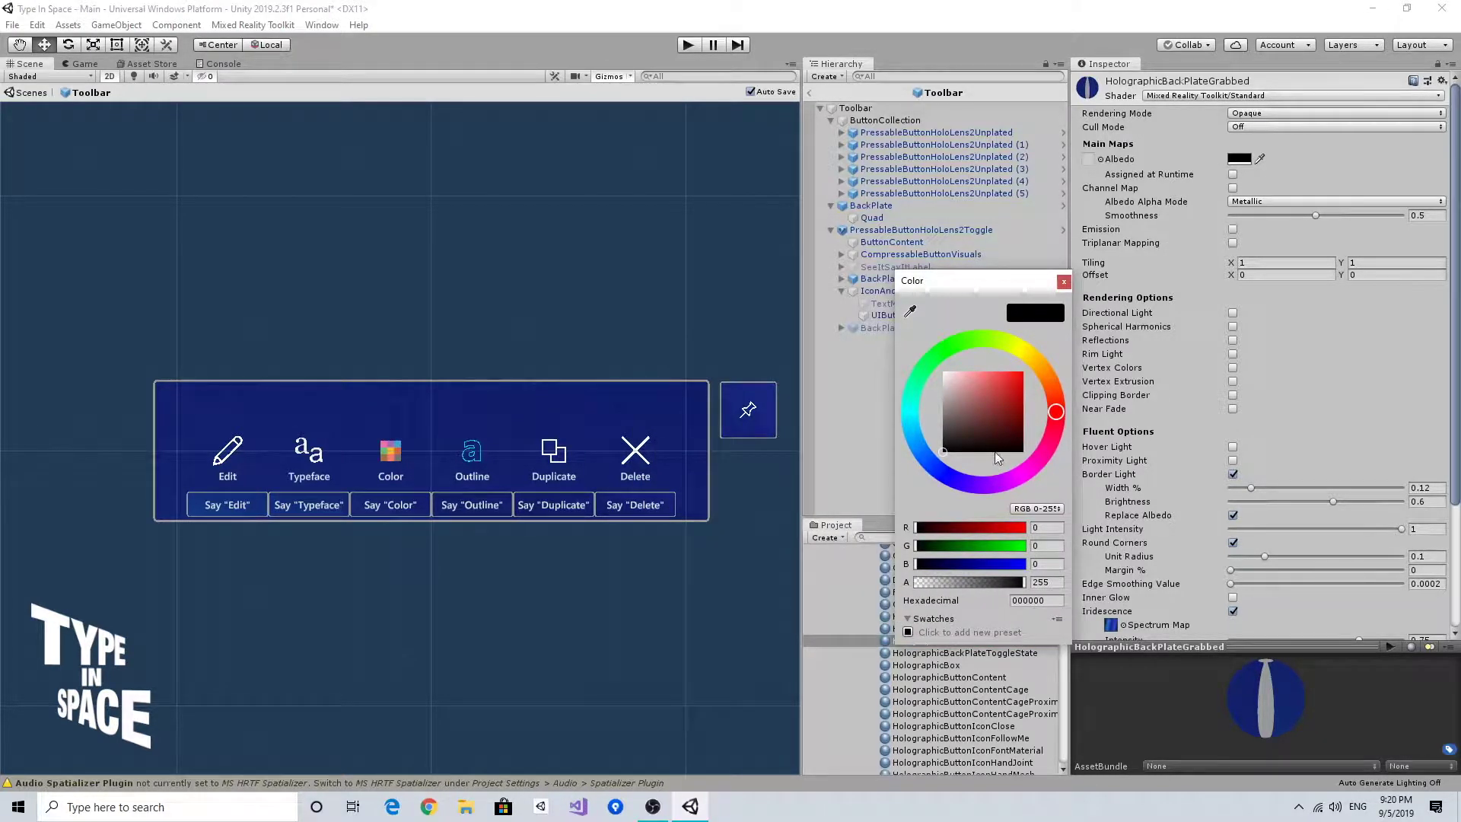
{"action": "left_click", "coordinate": [948, 438]}
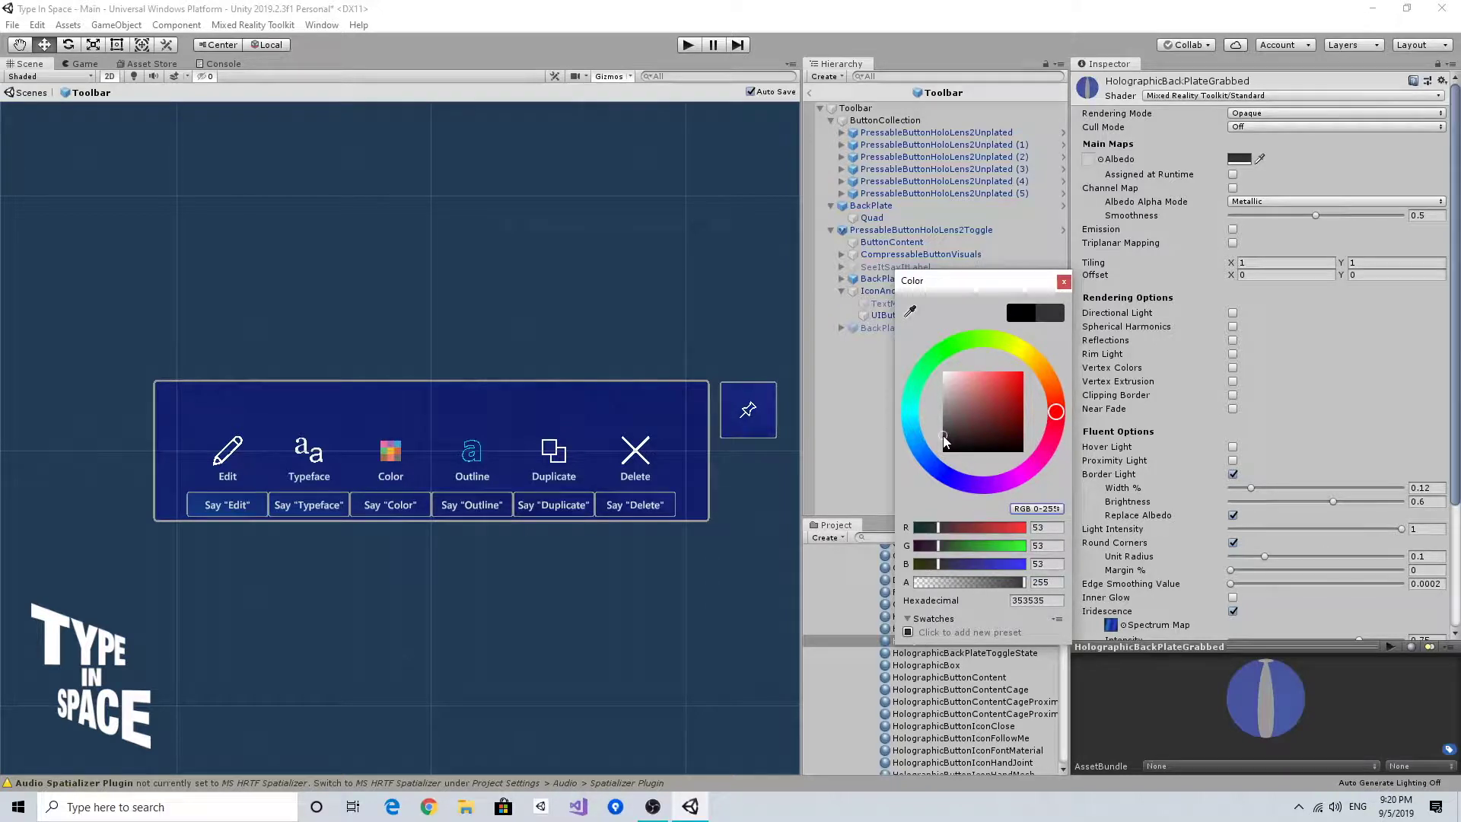
{"action": "left_click", "coordinate": [921, 455]}
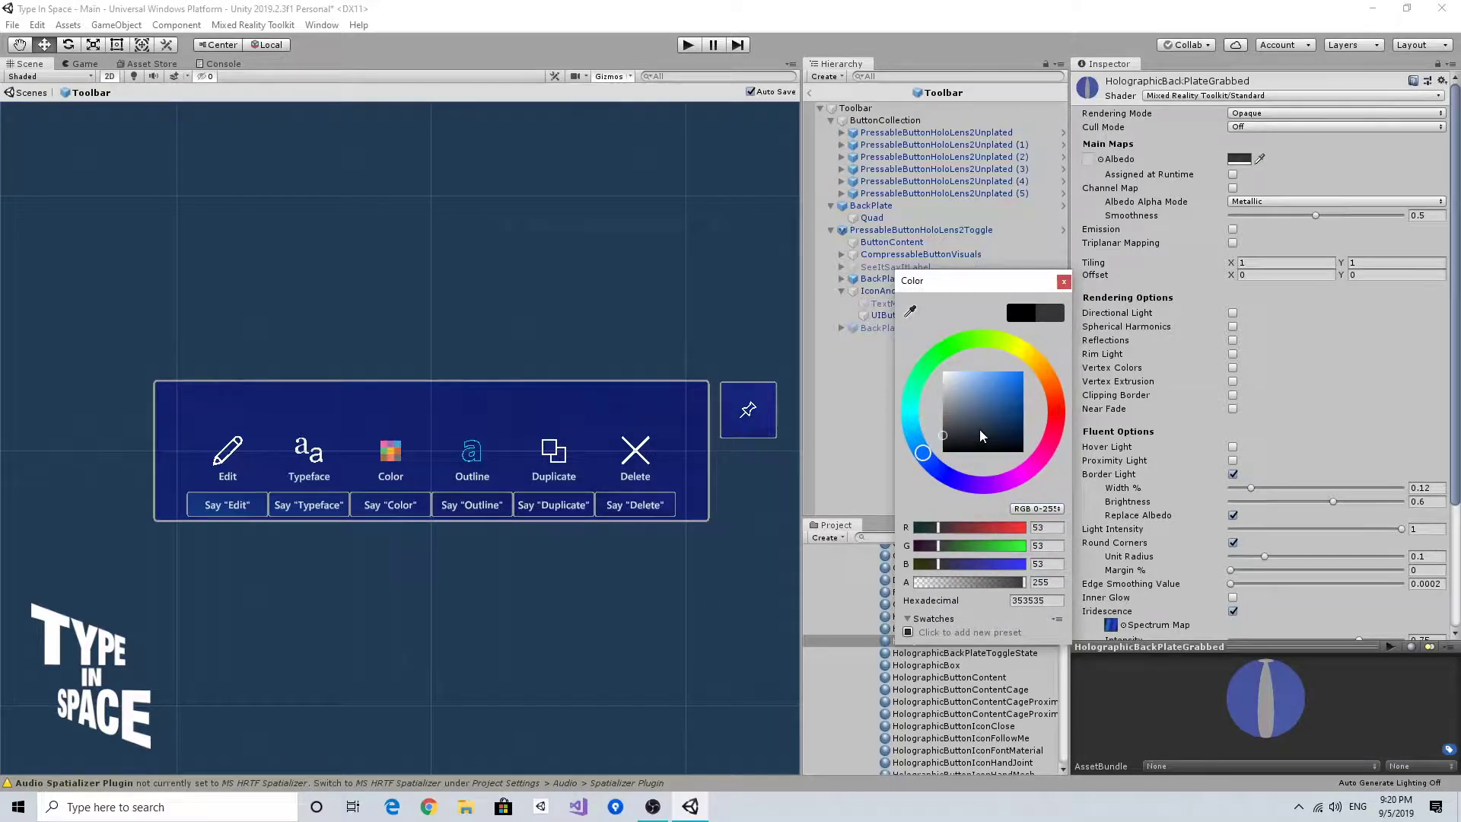
{"action": "left_click_drag", "start_coordinate": [986, 435], "coordinate": [994, 433]}
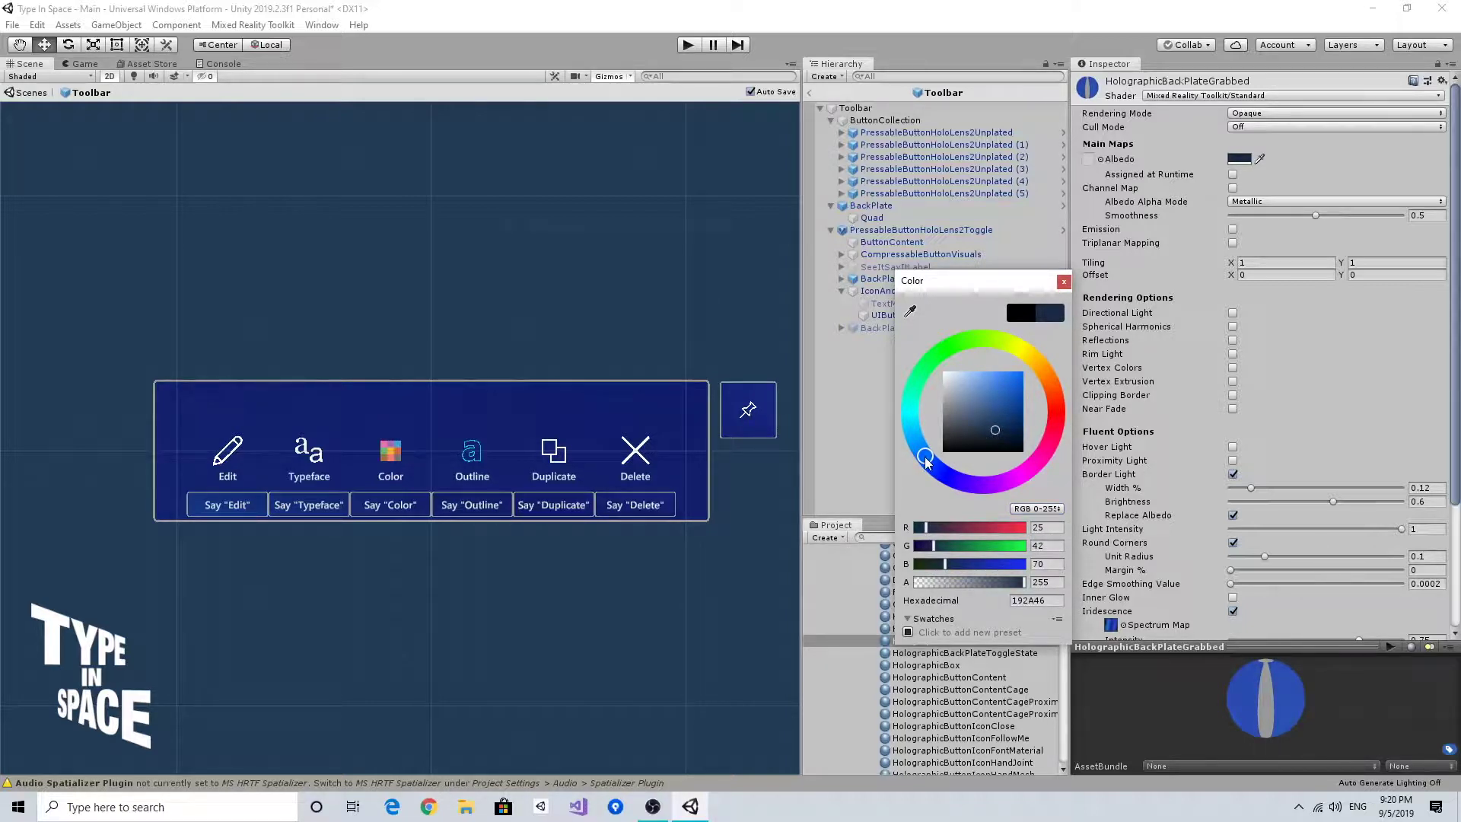
{"action": "left_click_drag", "start_coordinate": [930, 462], "coordinate": [931, 463]}
{"action": "left_click", "coordinate": [994, 426]}
{"action": "left_click", "coordinate": [1064, 282]}
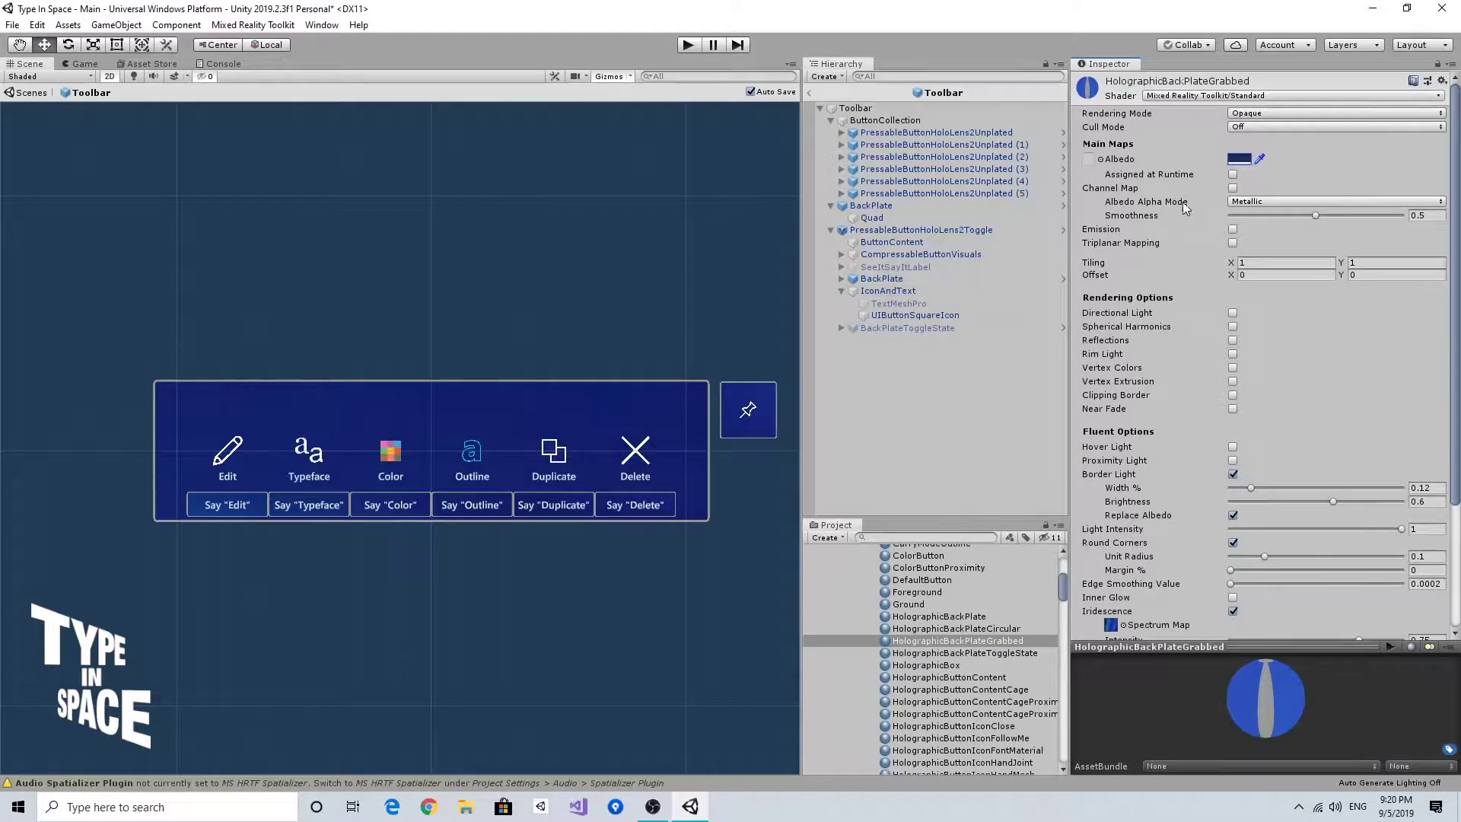
Add one entry each to the BackPlate Quad's On Manipulation Started and On Manipulation Ended events, with the Quad as target object.
{"action": "left_click", "coordinate": [953, 218]}
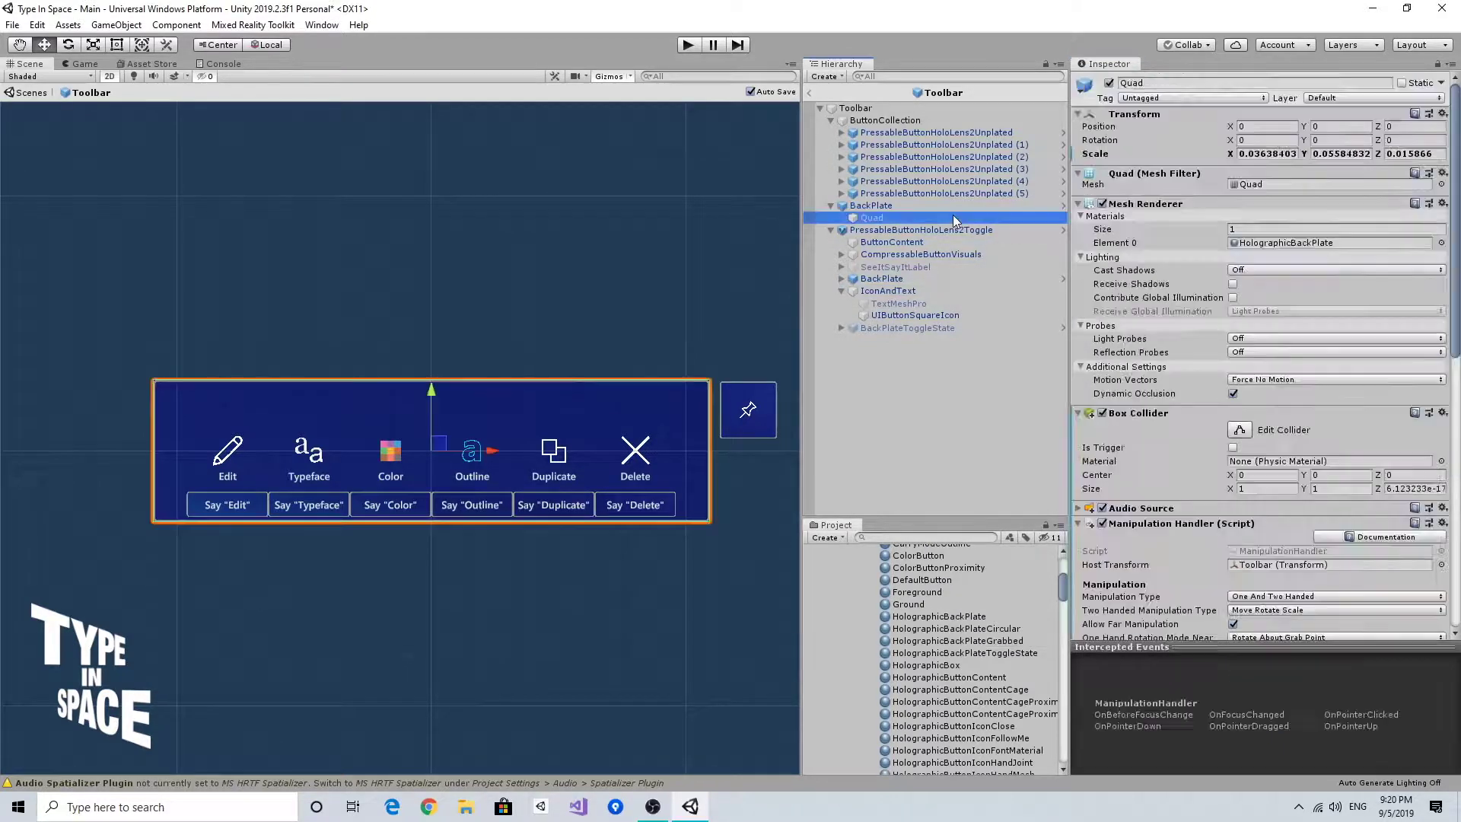
{"action": "scroll", "coordinate": [1189, 353], "scroll_direction": "down", "scroll_amount": 10}
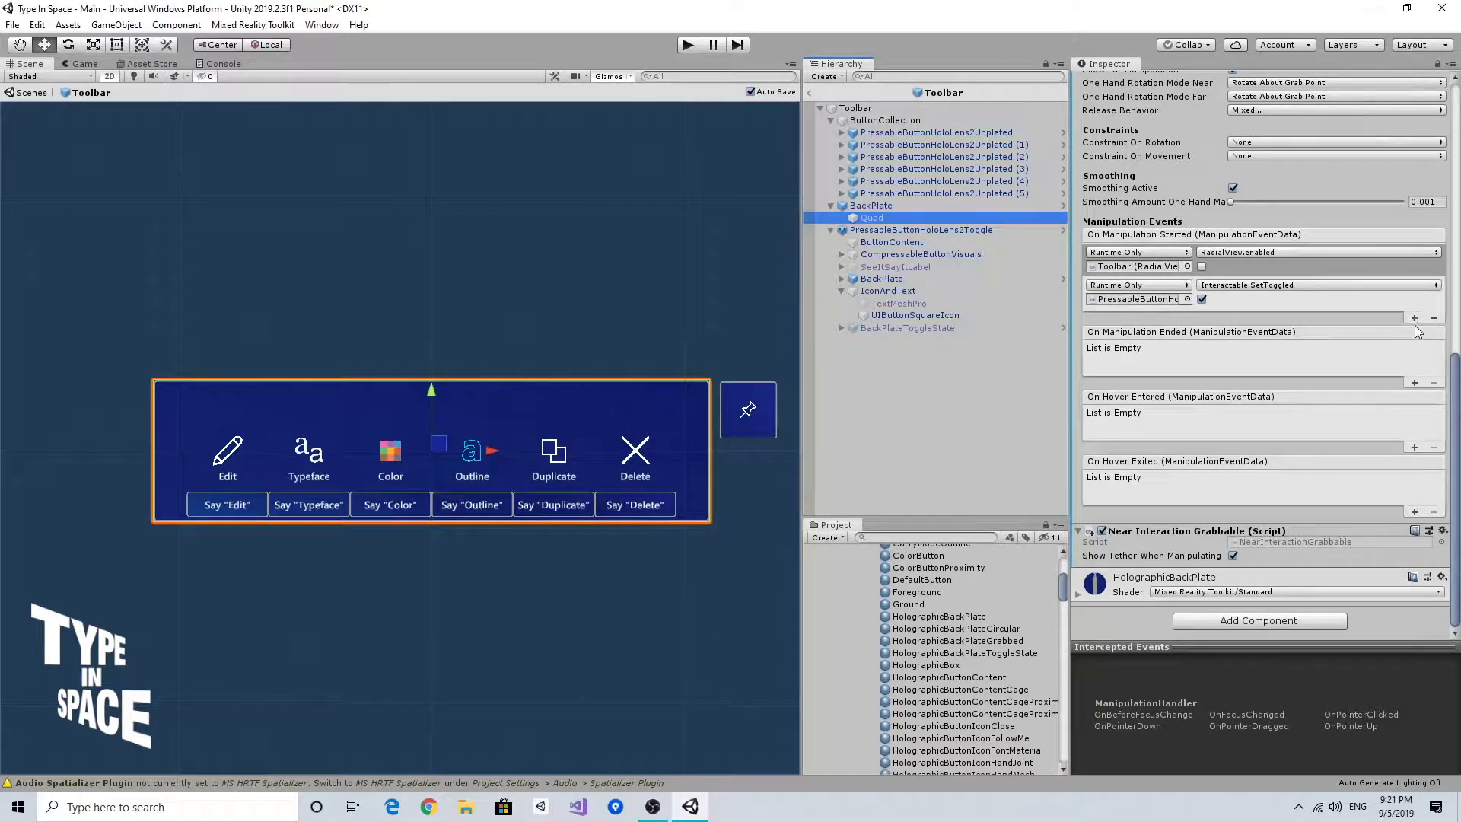
{"action": "left_click", "coordinate": [1373, 303]}
{"action": "left_click", "coordinate": [1380, 305]}
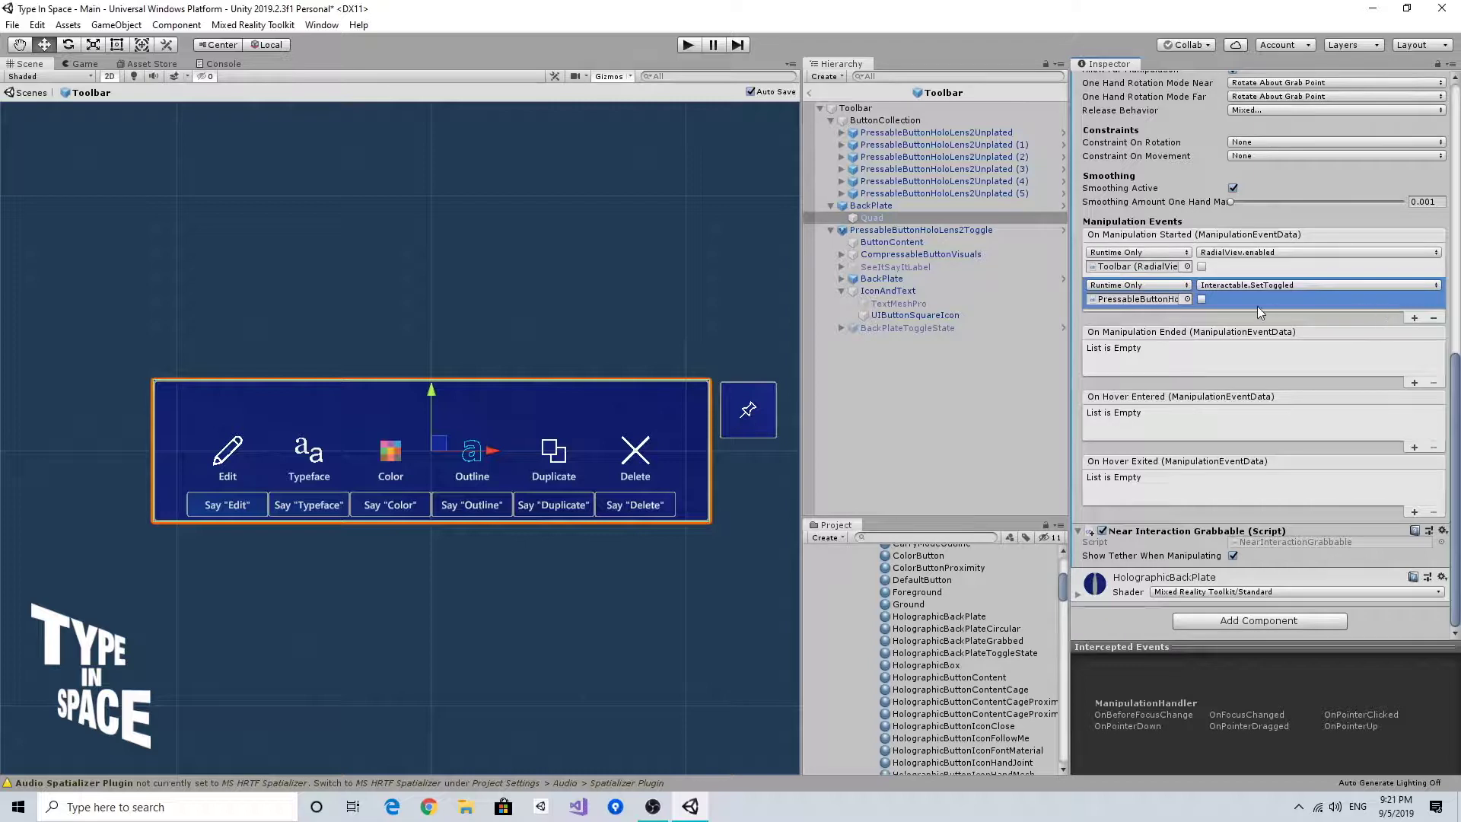
{"action": "left_click", "coordinate": [1202, 299]}
{"action": "left_click", "coordinate": [1415, 319]}
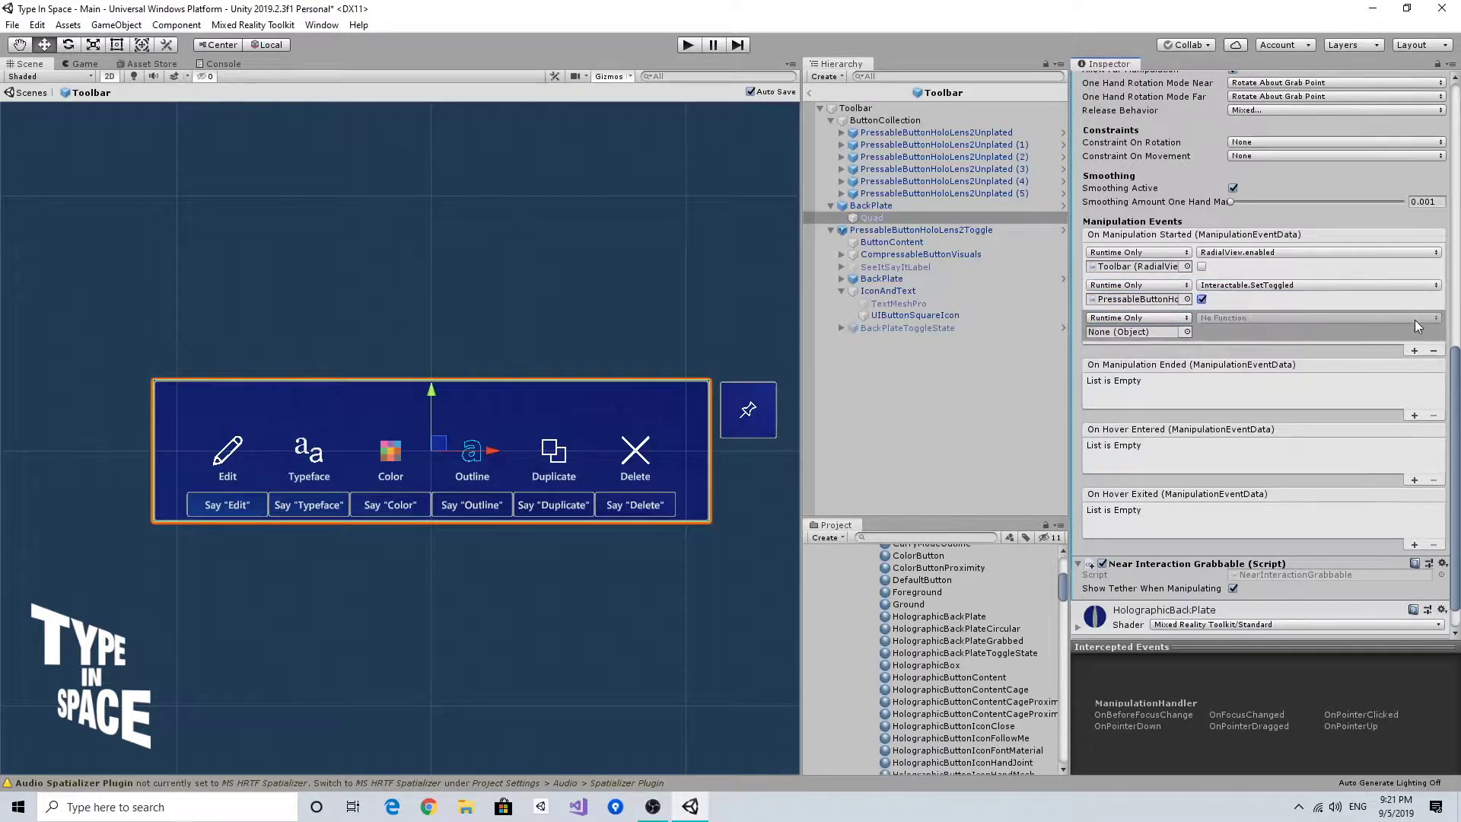
{"action": "left_click", "coordinate": [1414, 416]}
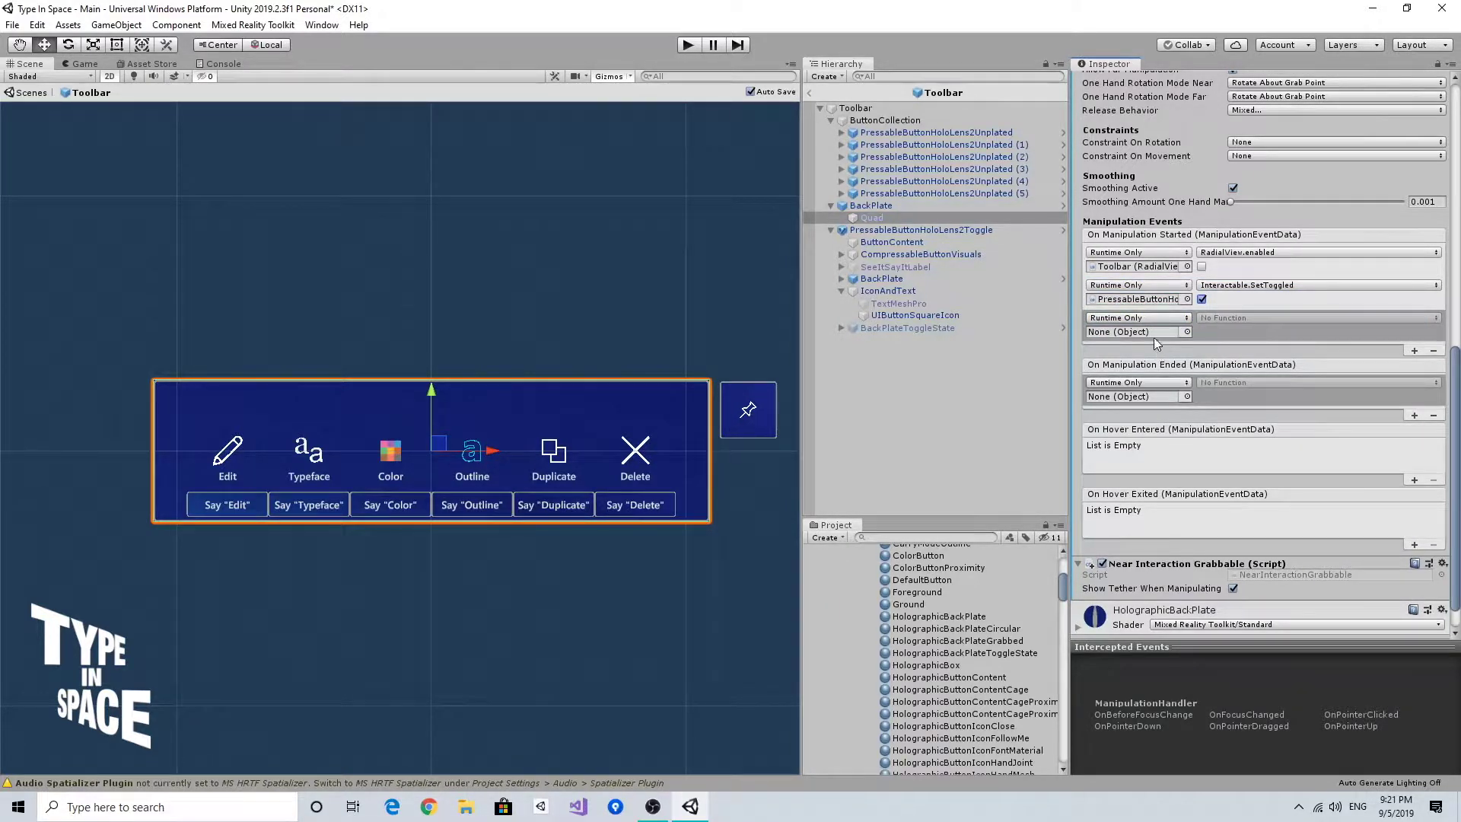
{"action": "left_click_drag", "start_coordinate": [872, 218], "coordinate": [1128, 335]}
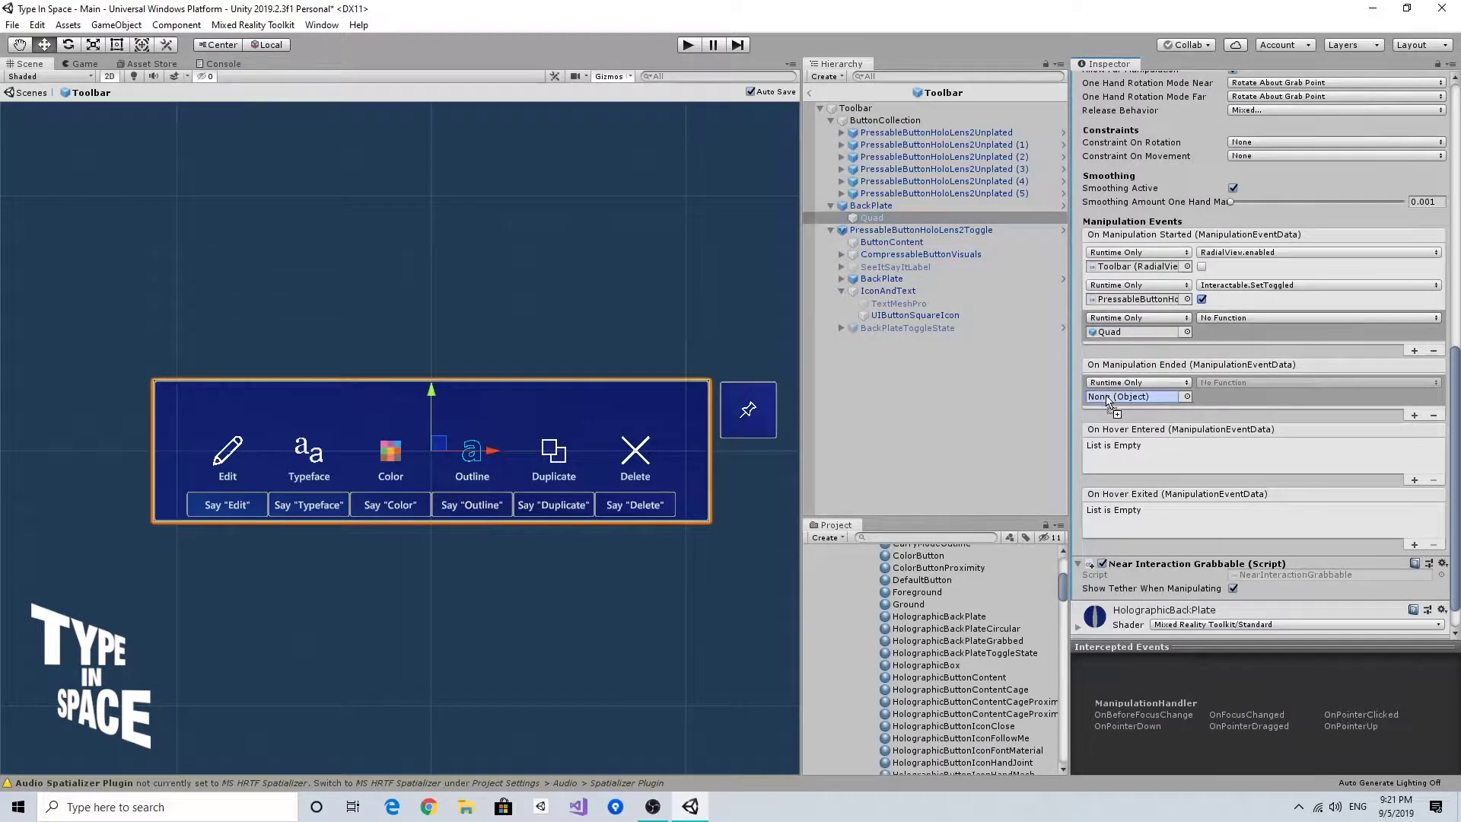
{"action": "left_click_drag", "start_coordinate": [1108, 401], "coordinate": [1110, 400]}
Set the function of the Quad entry under On Manipulation Started to MeshRenderer's material.
{"action": "left_click", "coordinate": [1299, 317]}
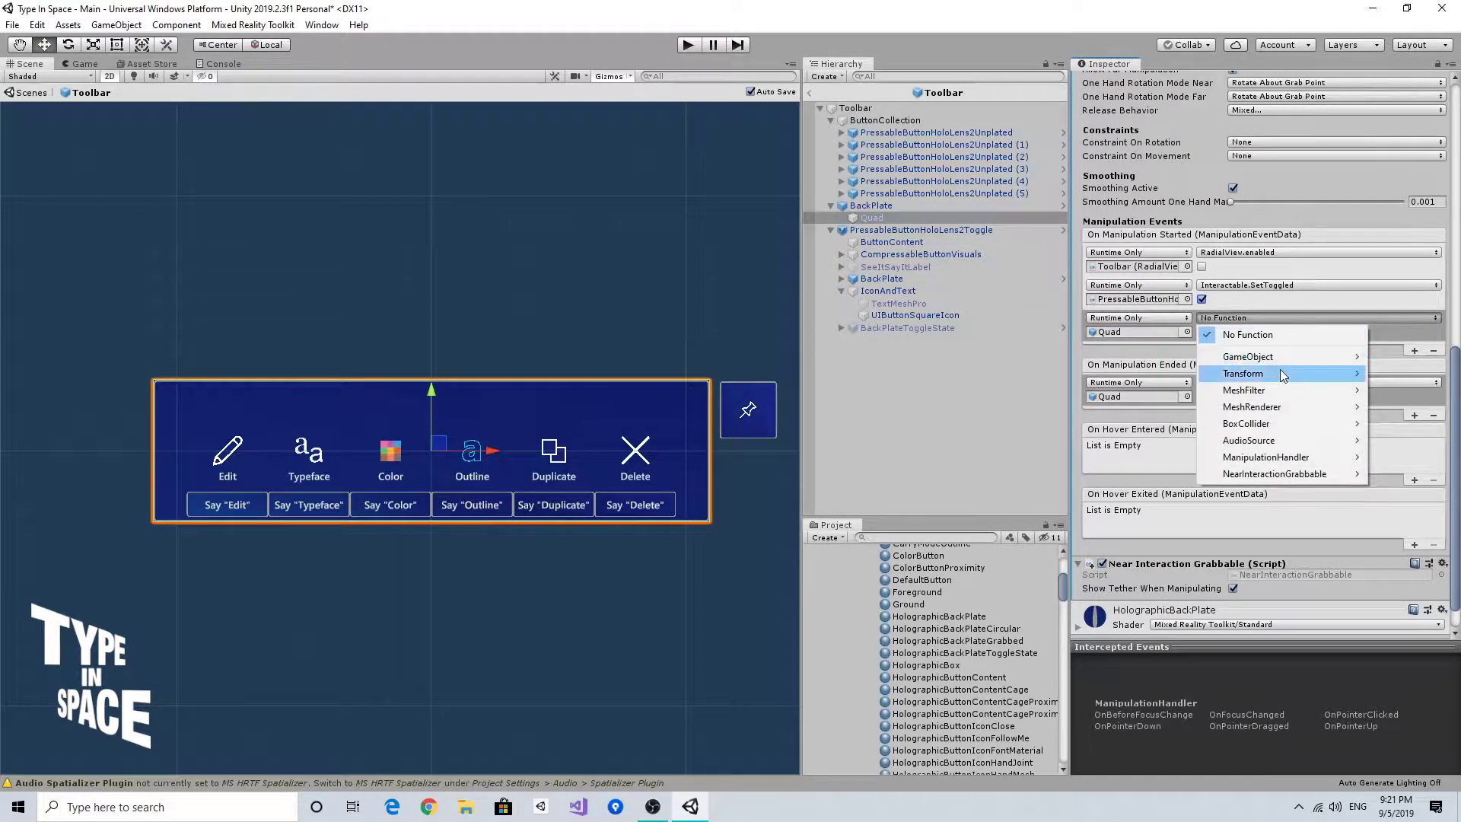
{"action": "mouse_move", "coordinate": [1278, 411]}
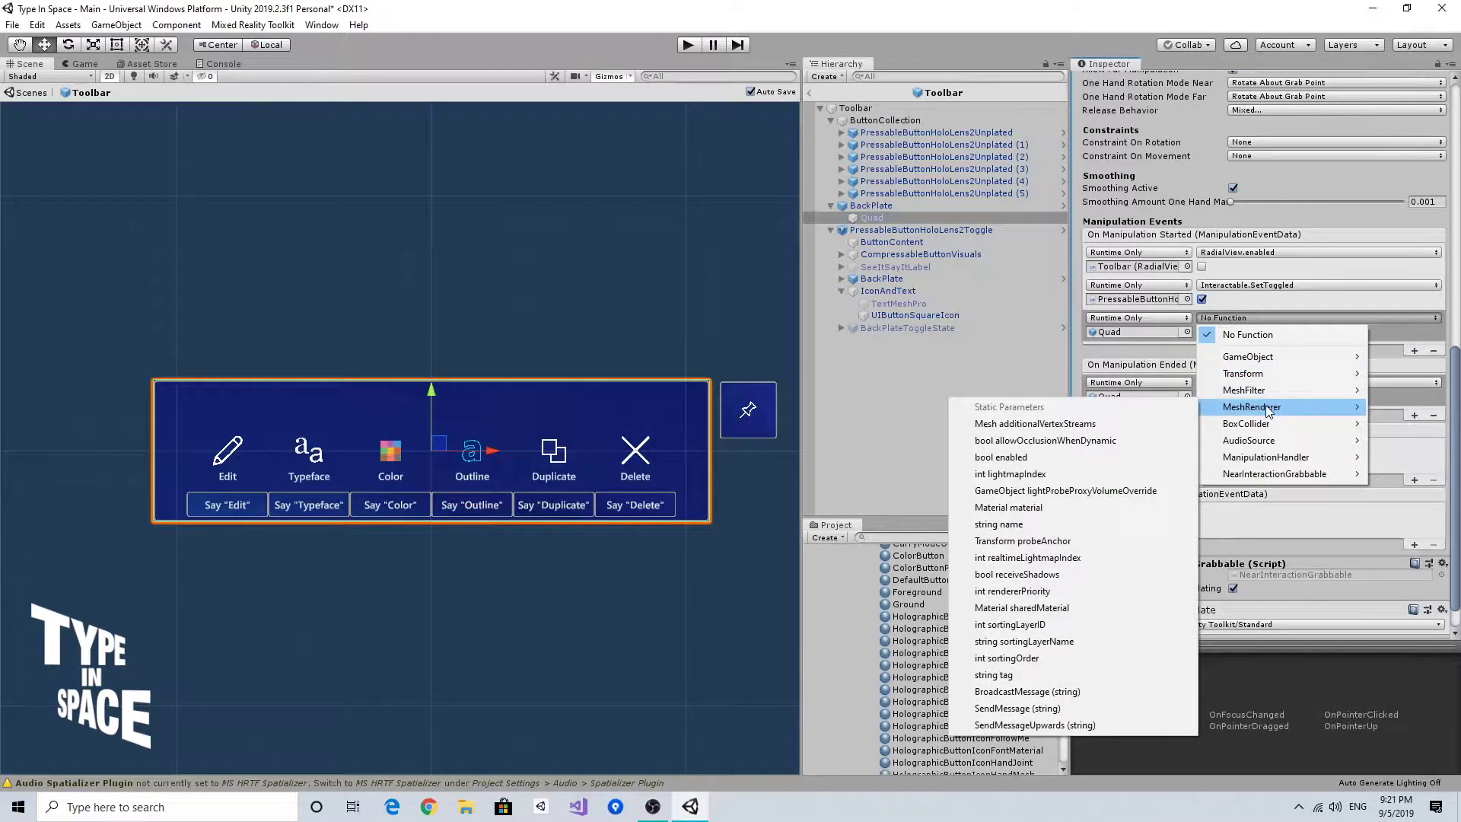
{"action": "left_click", "coordinate": [1117, 507]}
Set the function of the Quad entry under On Manipulation Ended to MeshRenderer's material.
{"action": "left_click", "coordinate": [1293, 383]}
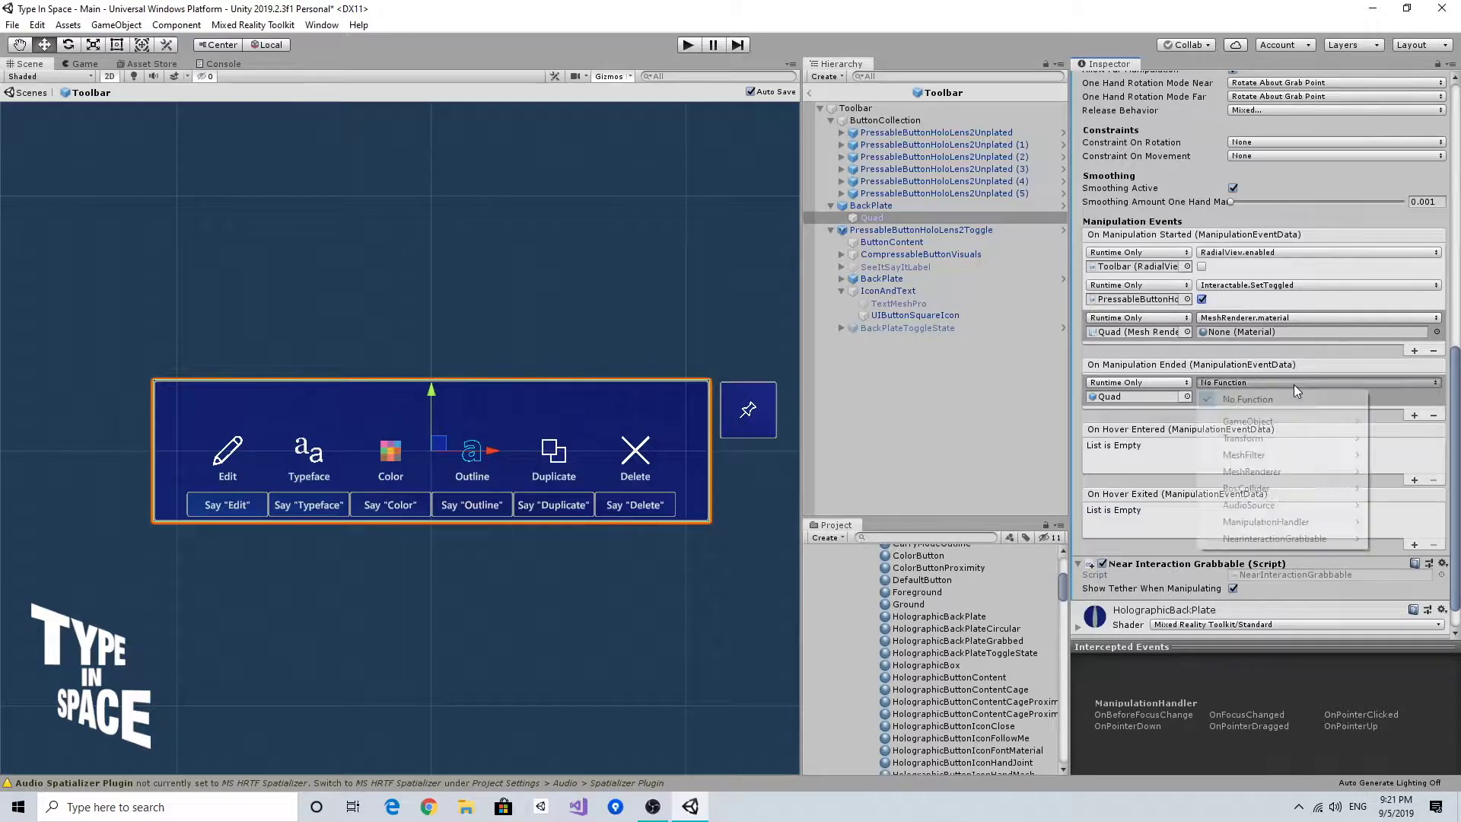
{"action": "mouse_move", "coordinate": [1247, 471]}
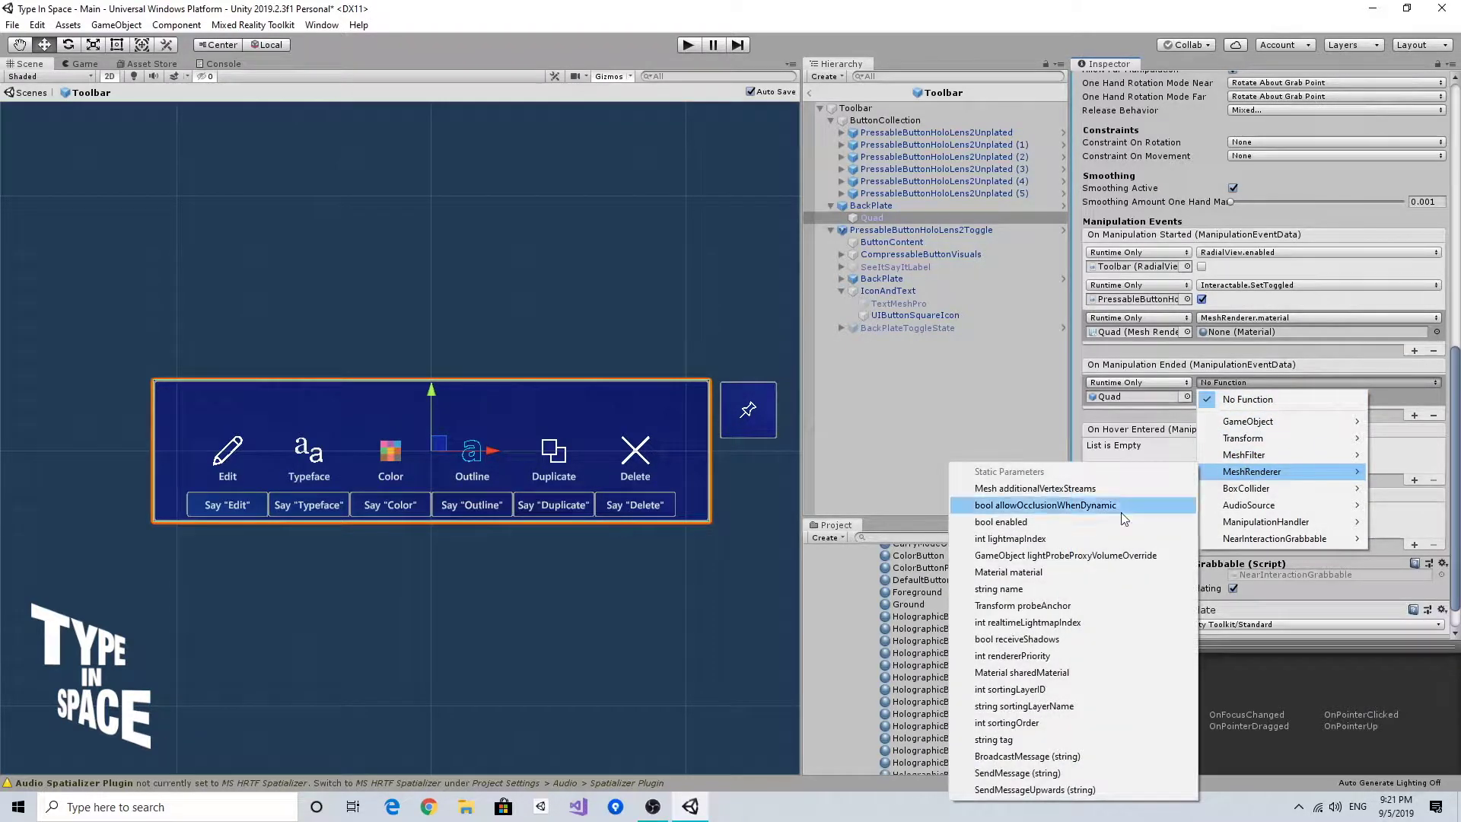
{"action": "left_click", "coordinate": [1098, 572]}
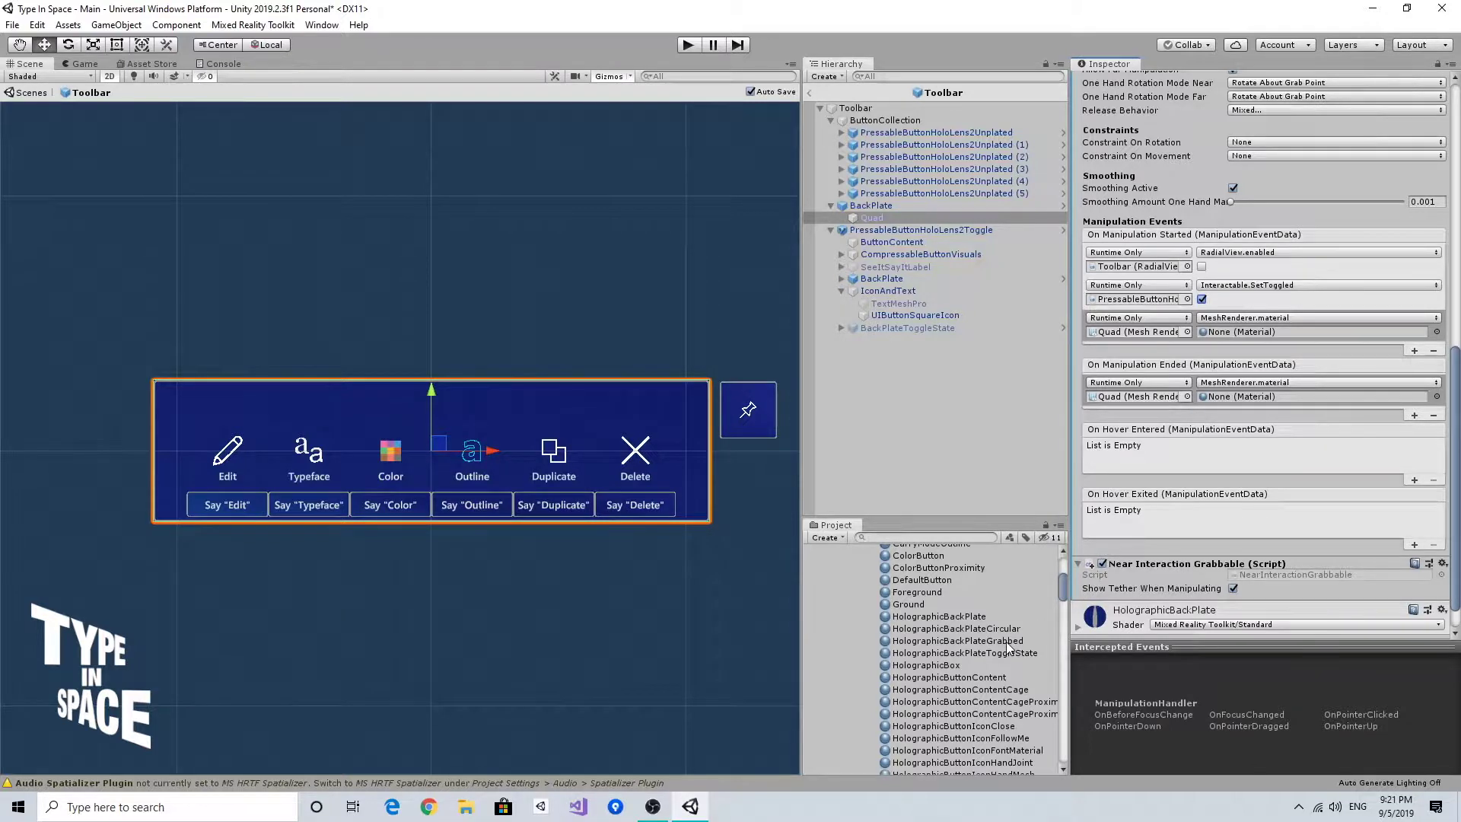
Assign HolographicBackPlateGrabbed as the material for On Manipulation Started and HolographicBackPlate for On Manipulation Ended.
{"action": "left_click_drag", "start_coordinate": [1007, 648], "coordinate": [1202, 421]}
{"action": "left_click_drag", "start_coordinate": [1245, 340], "coordinate": [1249, 340]}
{"action": "left_click_drag", "start_coordinate": [940, 616], "coordinate": [1245, 396]}
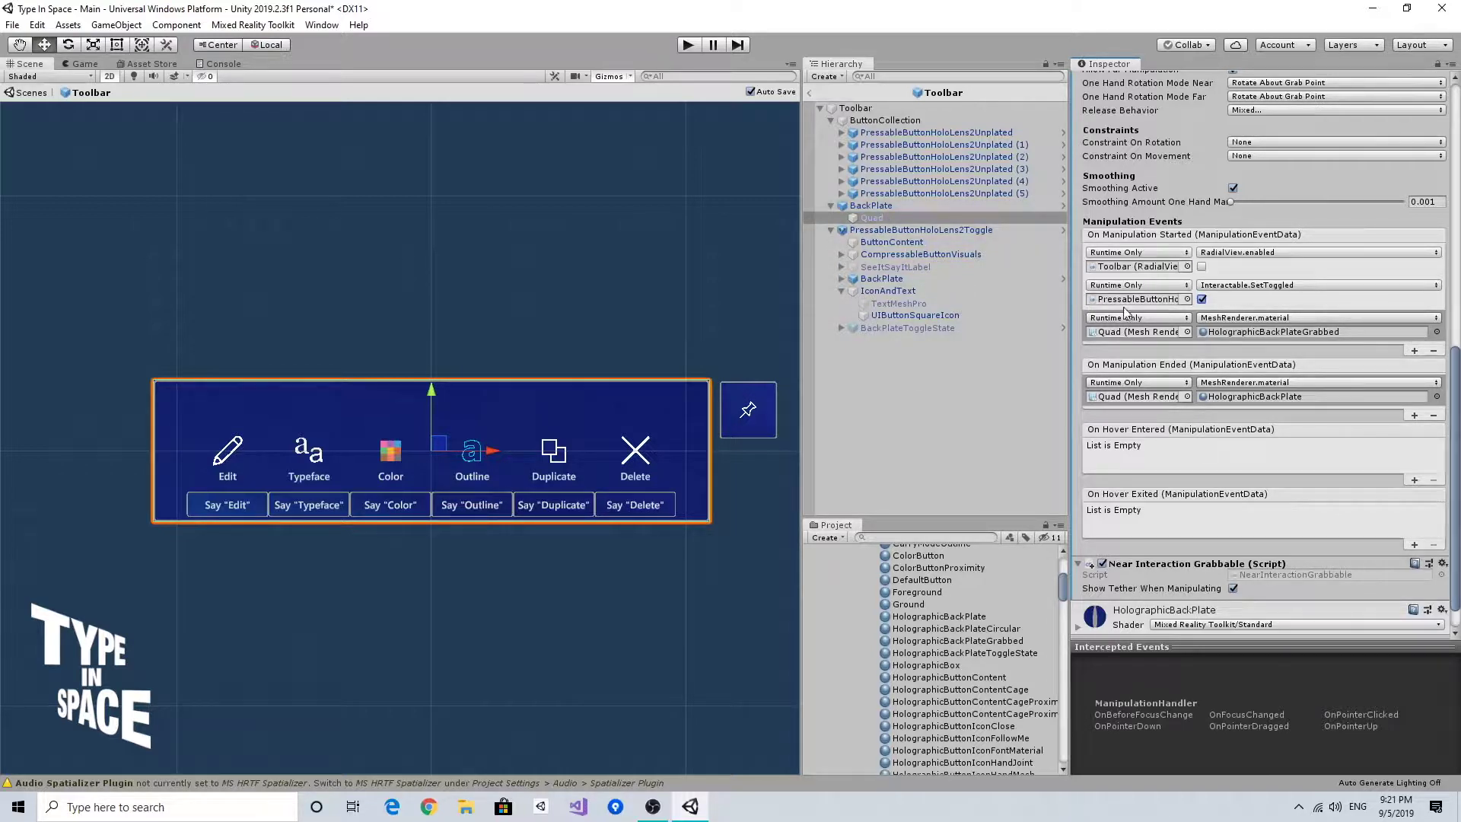
Run the scene and test the material switch by grabbing and moving the toolbar with the simulated hand.
{"action": "left_click", "coordinate": [687, 45]}
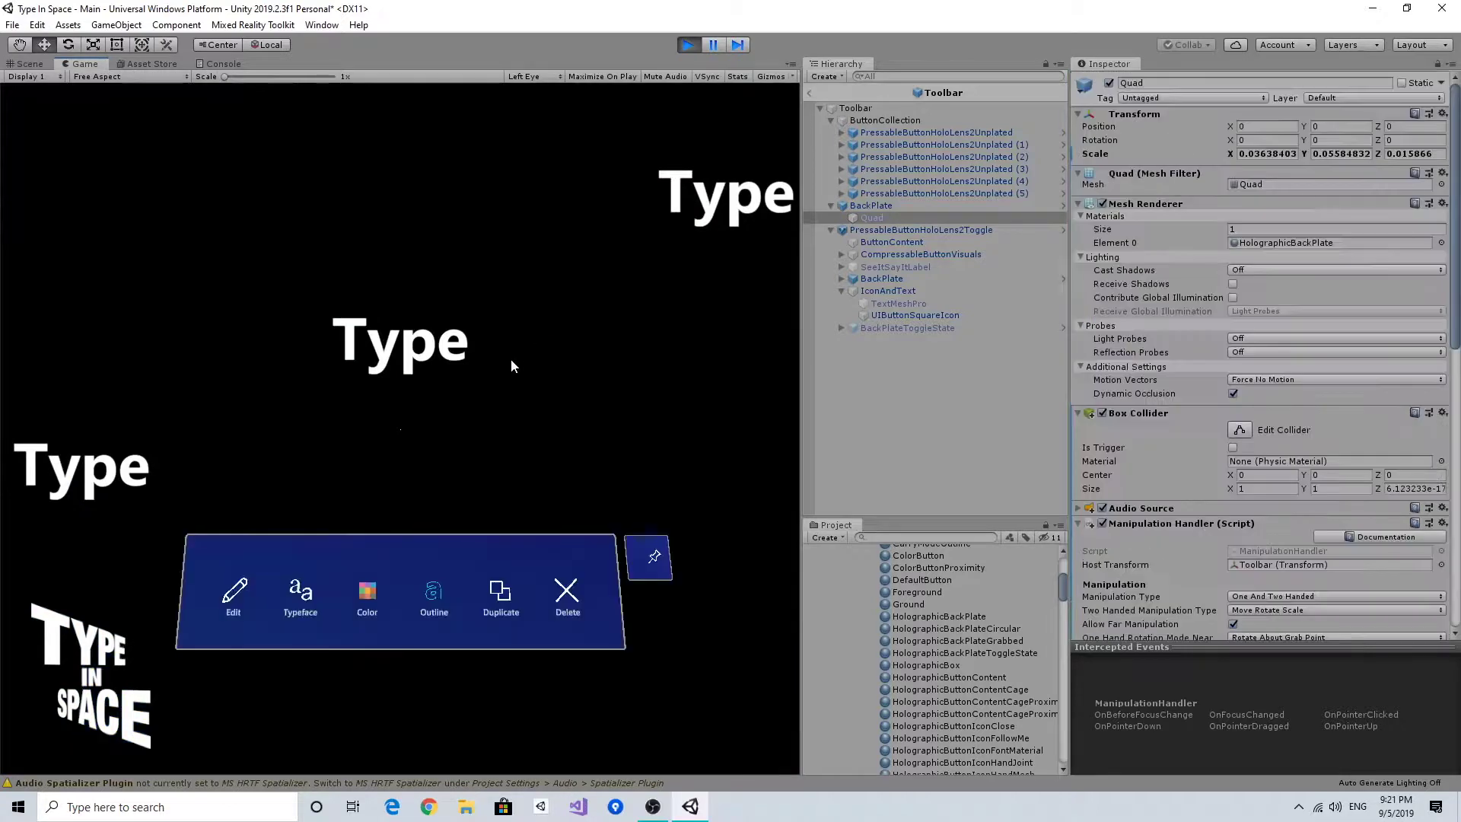
{"action": "right_click_drag", "start_coordinate": [397, 430], "coordinate": [569, 449]}
{"action": "key", "text": "space"}
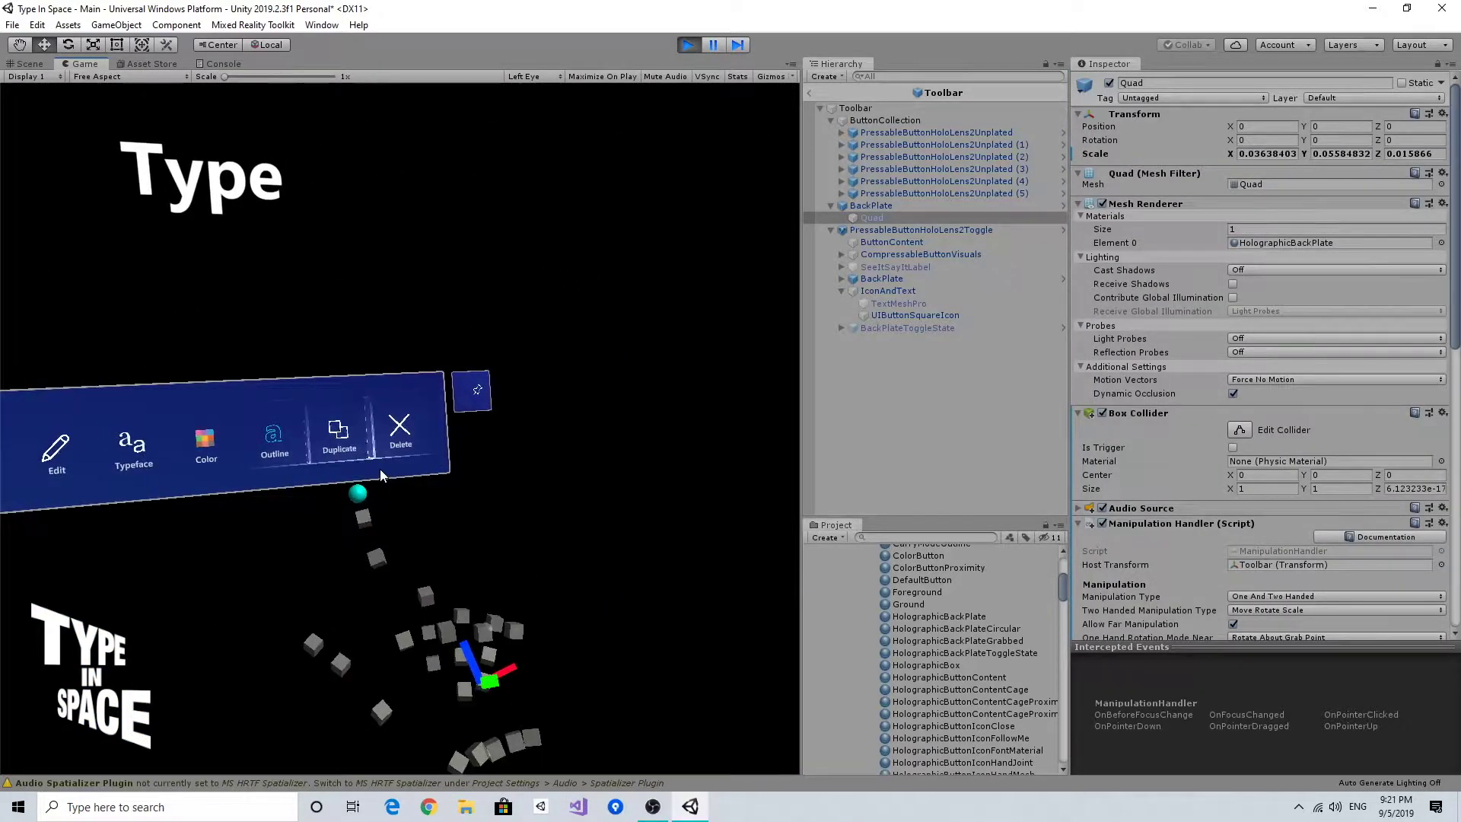
{"action": "left_click_drag", "start_coordinate": [381, 468], "coordinate": [663, 471]}
{"action": "key", "text": "a"}
{"action": "key", "text": "a"}
{"action": "key", "text": "d"}
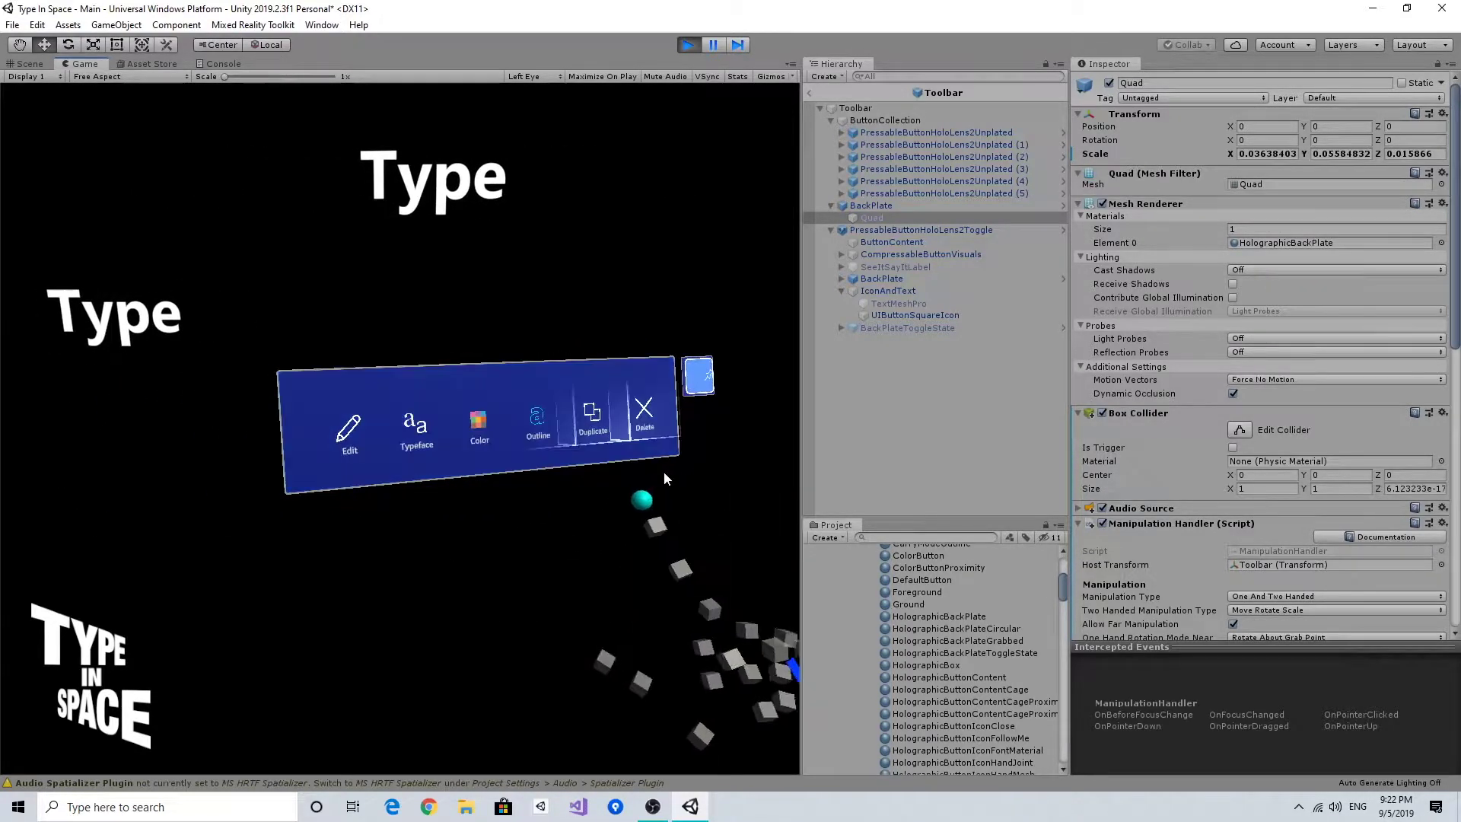
Reposition the camera and simulated hand, grab and release the toolbar several more times to check its colour, and stop the scene.
{"action": "right_click_drag", "start_coordinate": [664, 471], "coordinate": [422, 458]}
{"action": "key", "text": "d"}
{"action": "key", "text": "s"}
{"action": "scroll", "coordinate": [423, 458], "scroll_direction": "up", "scroll_amount": 4}
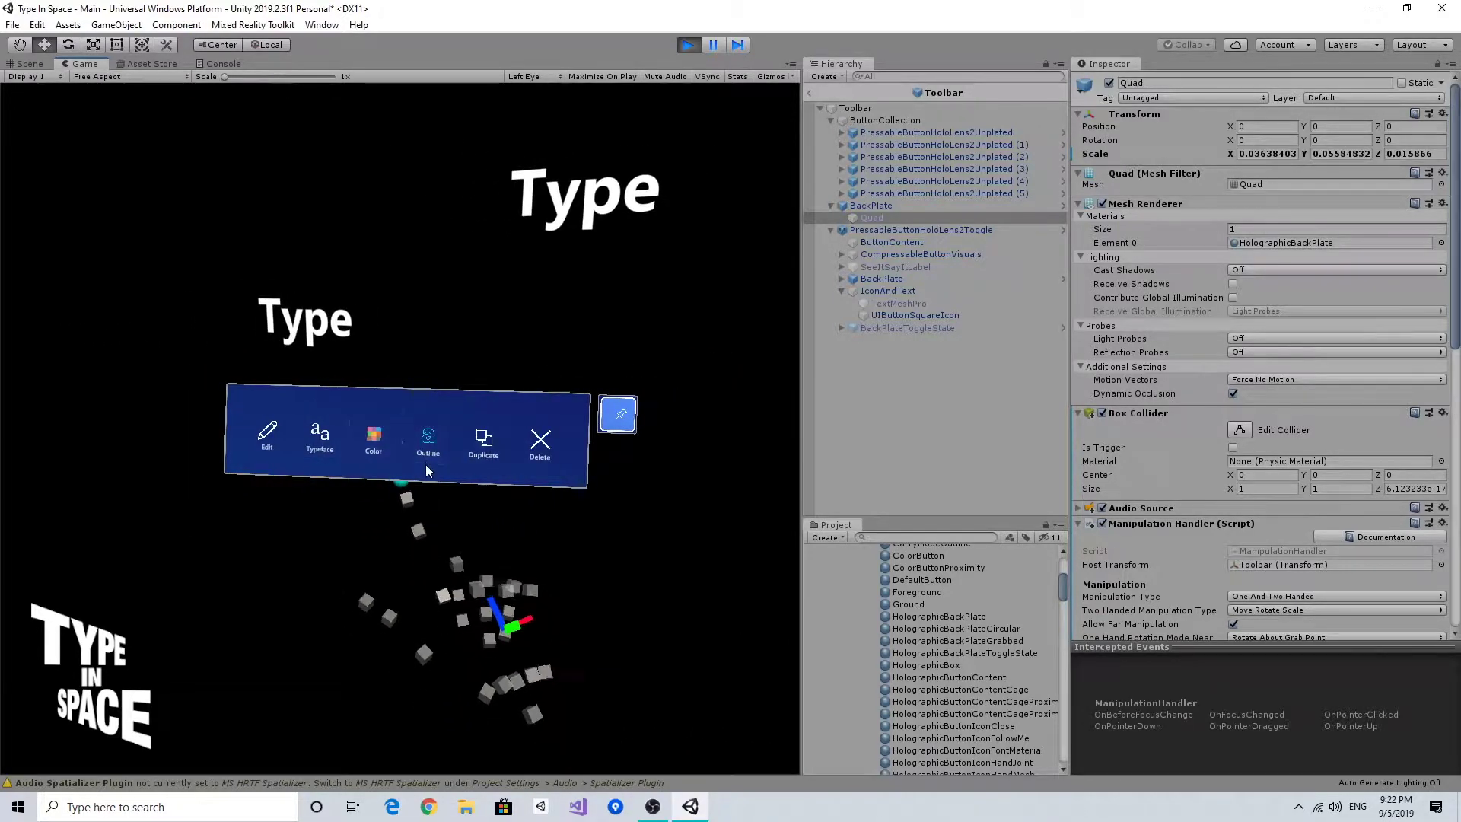
{"action": "scroll", "coordinate": [426, 467], "scroll_direction": "down", "scroll_amount": 2}
{"action": "scroll", "coordinate": [426, 467], "scroll_direction": "down", "scroll_amount": 1}
{"action": "scroll", "coordinate": [426, 467], "scroll_direction": "up", "scroll_amount": 1}
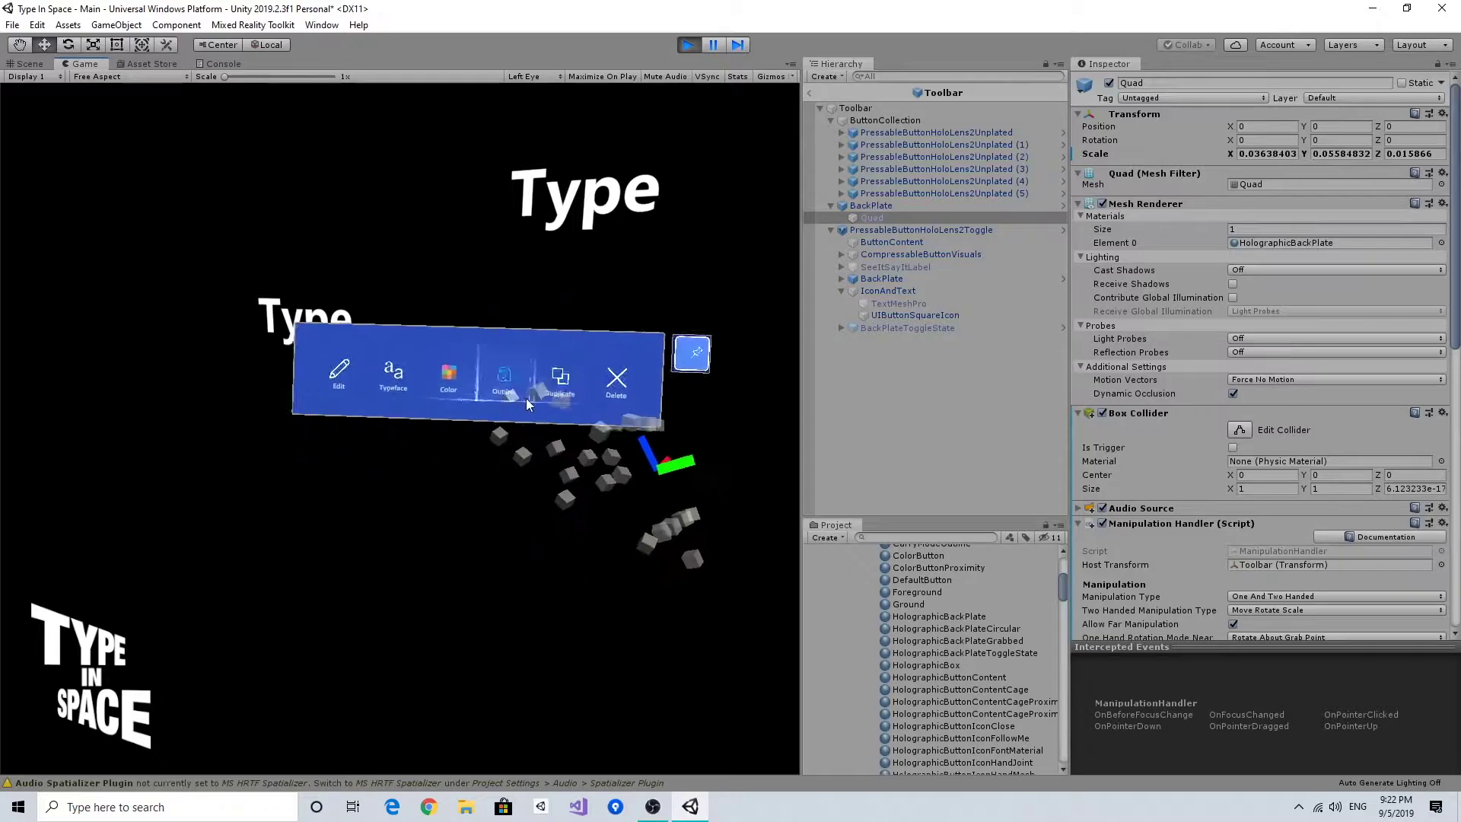
{"action": "left_click_drag", "start_coordinate": [429, 475], "coordinate": [481, 478]}
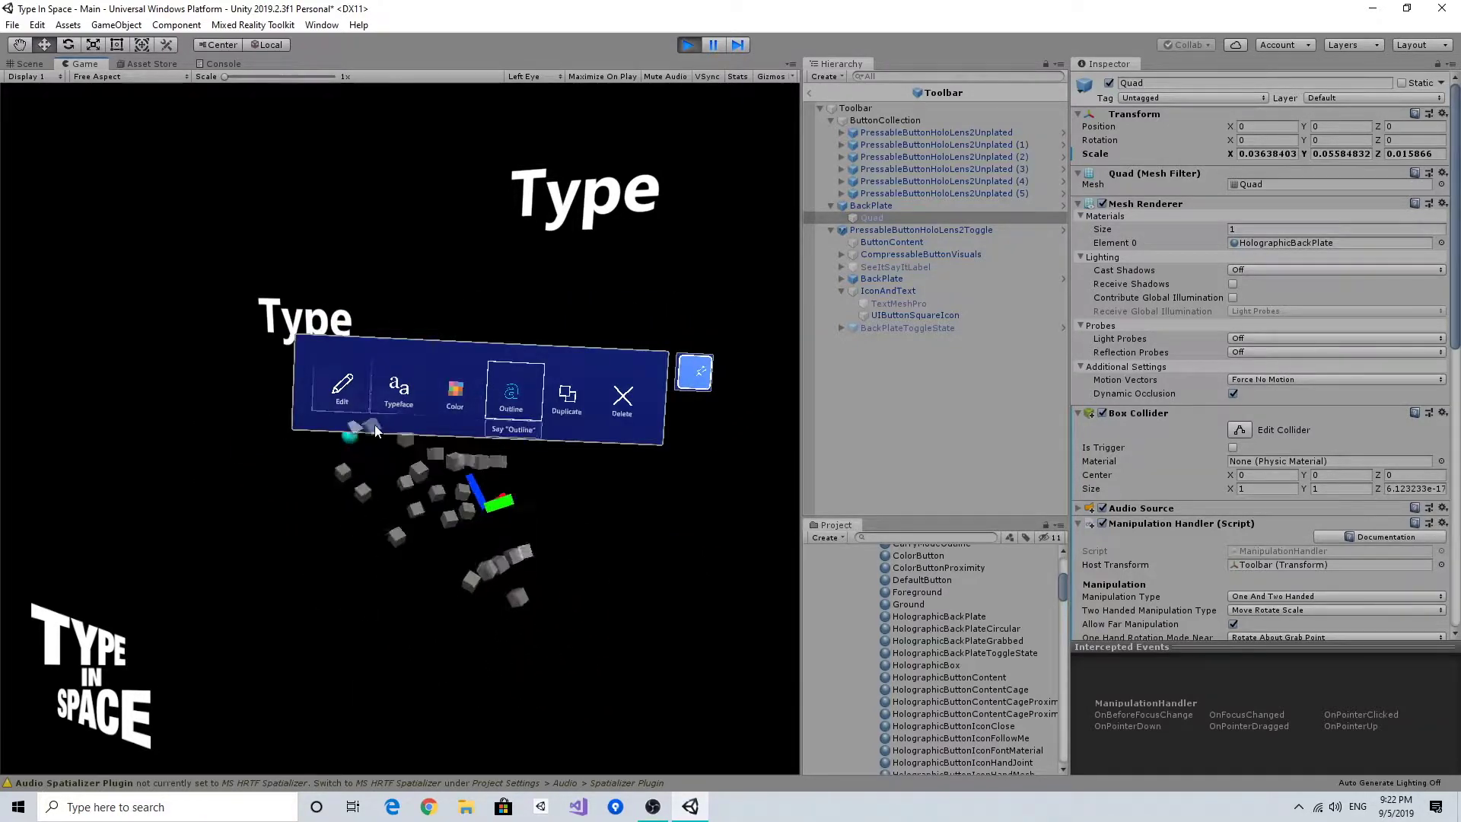
{"action": "left_click_drag", "start_coordinate": [374, 425], "coordinate": [263, 483]}
{"action": "left_click_drag", "start_coordinate": [403, 475], "coordinate": [468, 486]}
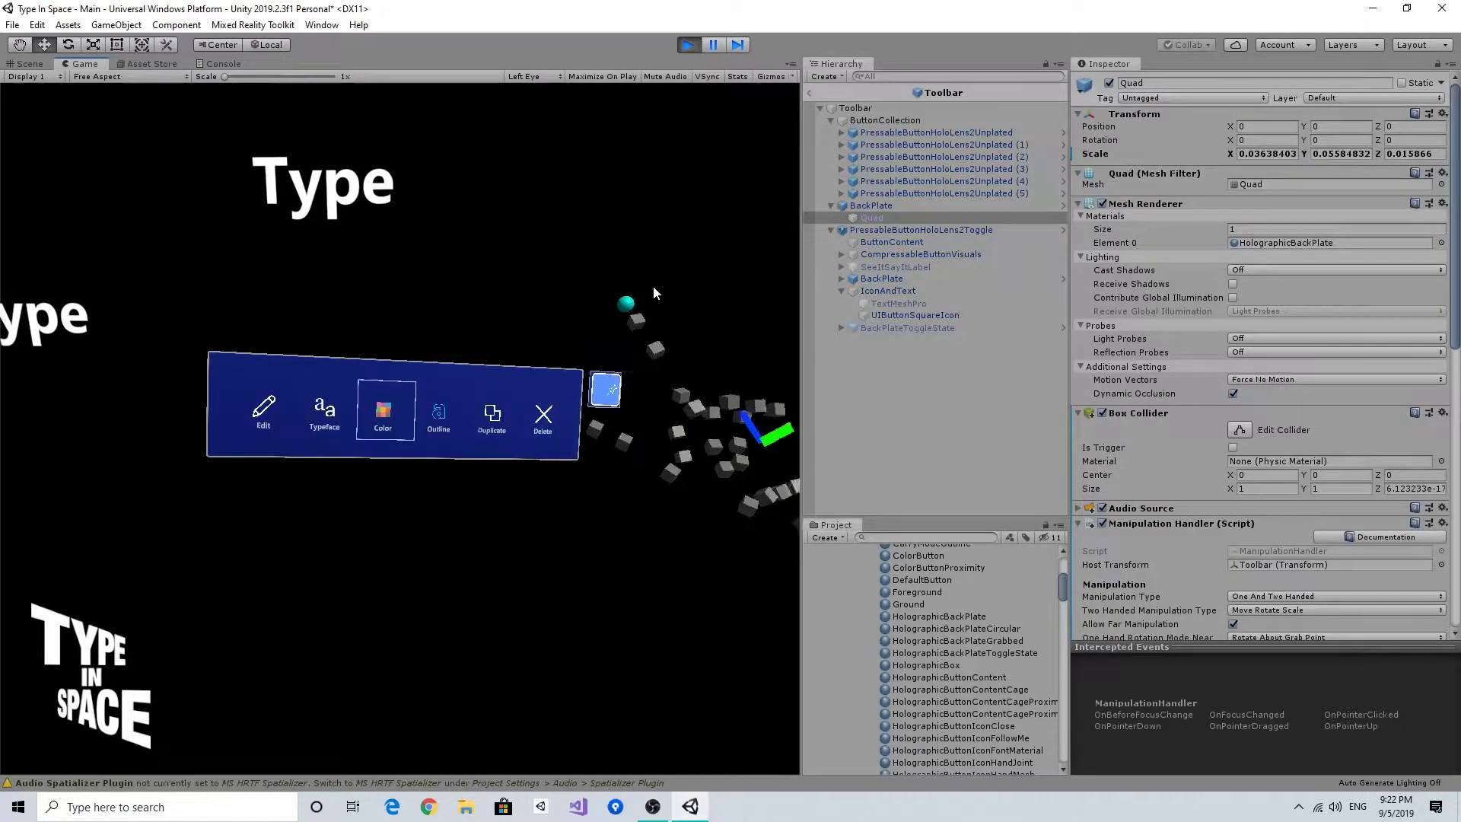
{"action": "left_click", "coordinate": [693, 42]}
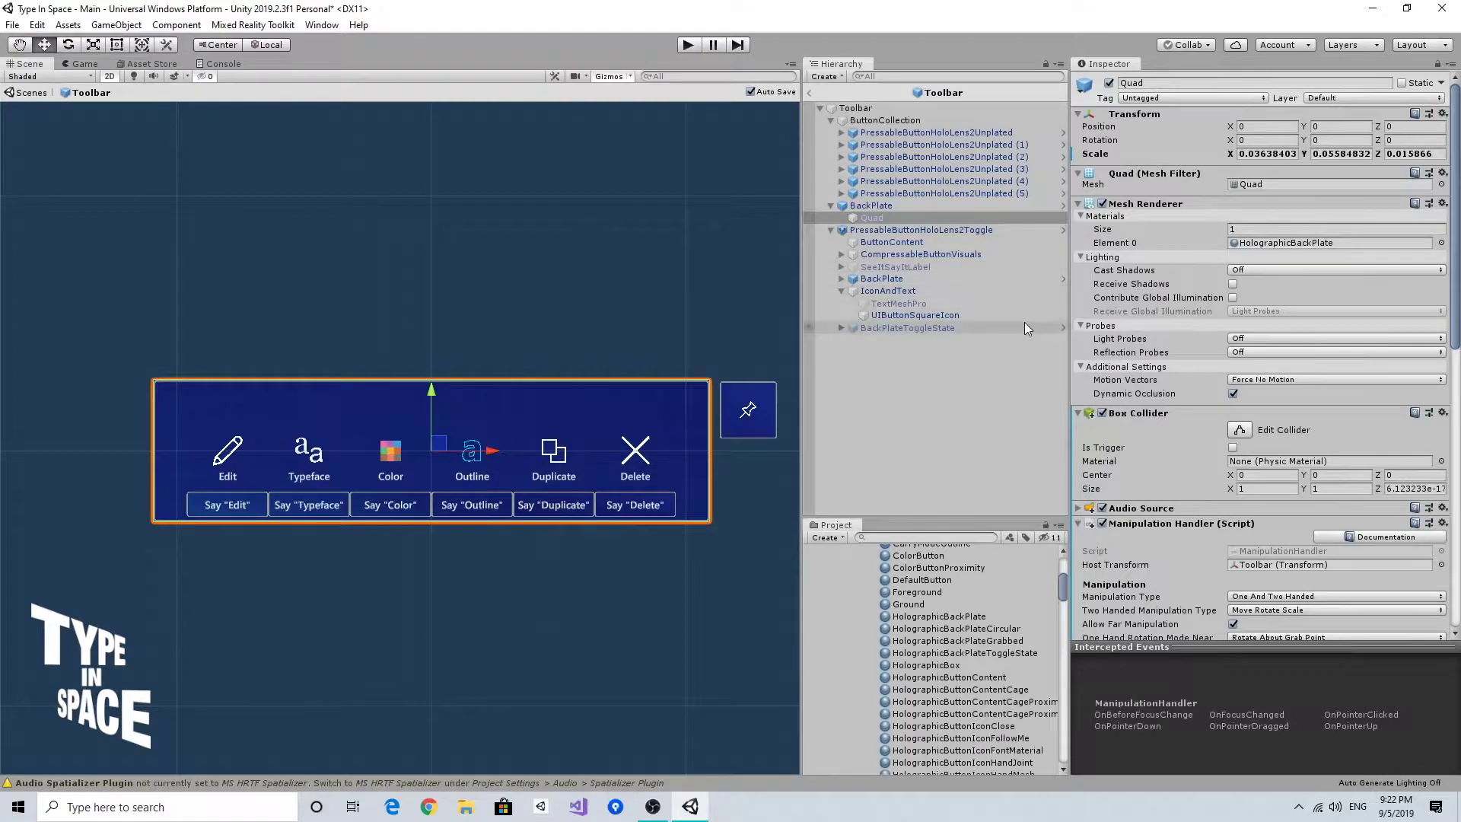
Add another entry each to the BackPlate Quad's On Manipulation Started and On Manipulation Ended events, with the Quad as target object.
{"action": "scroll", "coordinate": [1257, 303], "scroll_direction": "down", "scroll_amount": 5}
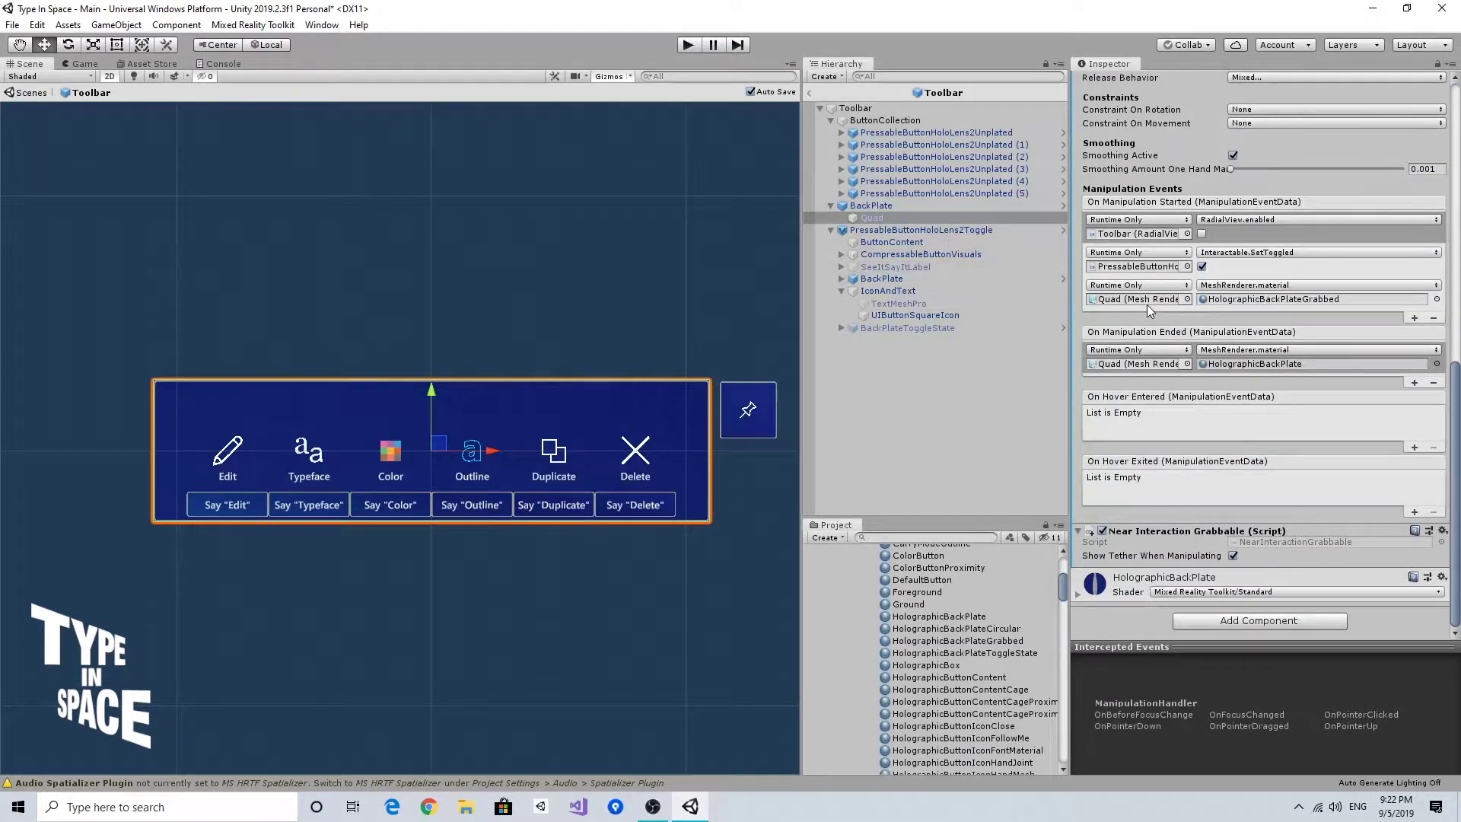
{"action": "left_click", "coordinate": [904, 206]}
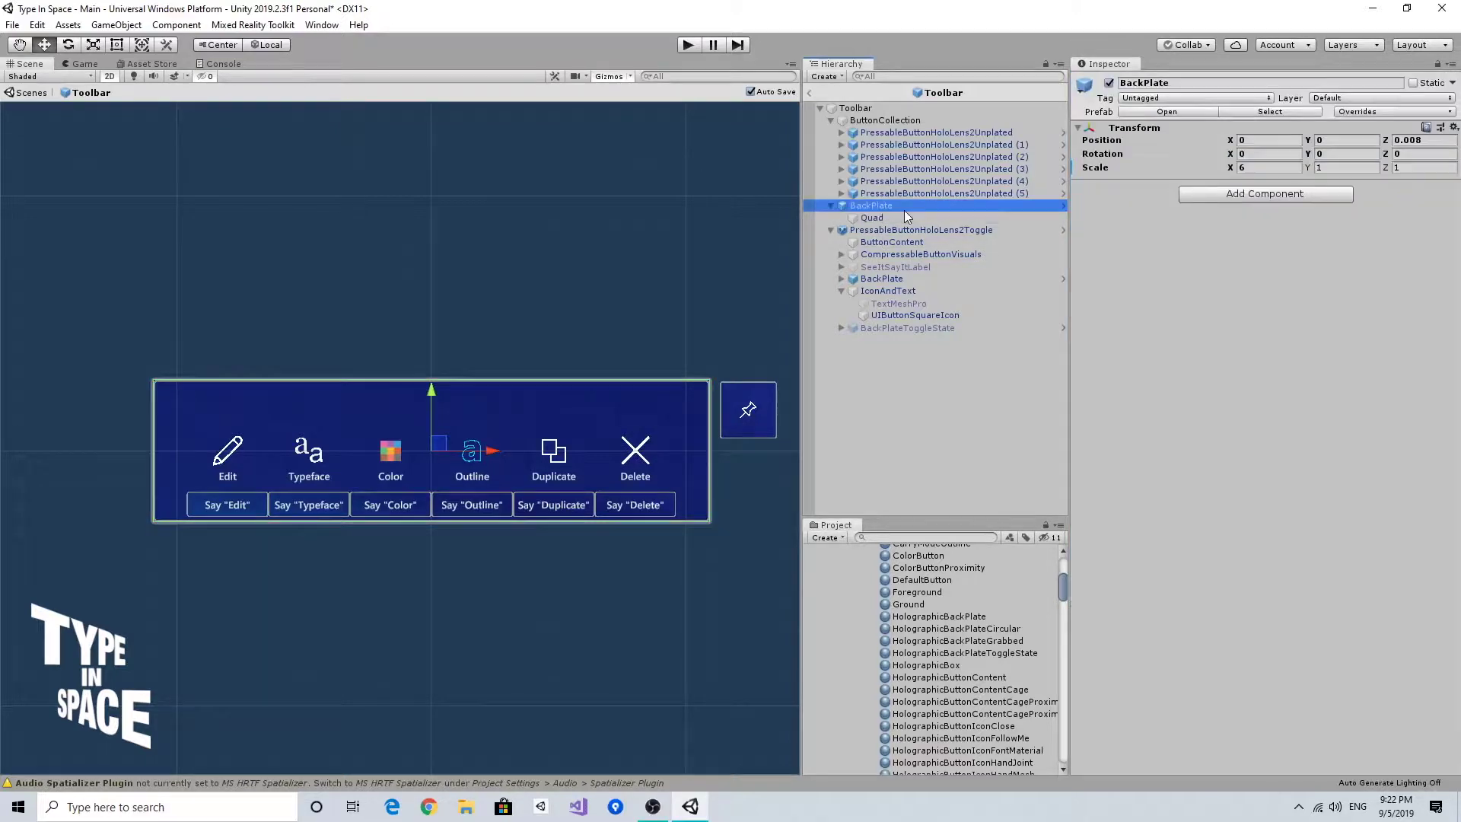
{"action": "left_click", "coordinate": [905, 218]}
{"action": "scroll", "coordinate": [1218, 346], "scroll_direction": "down", "scroll_amount": 10}
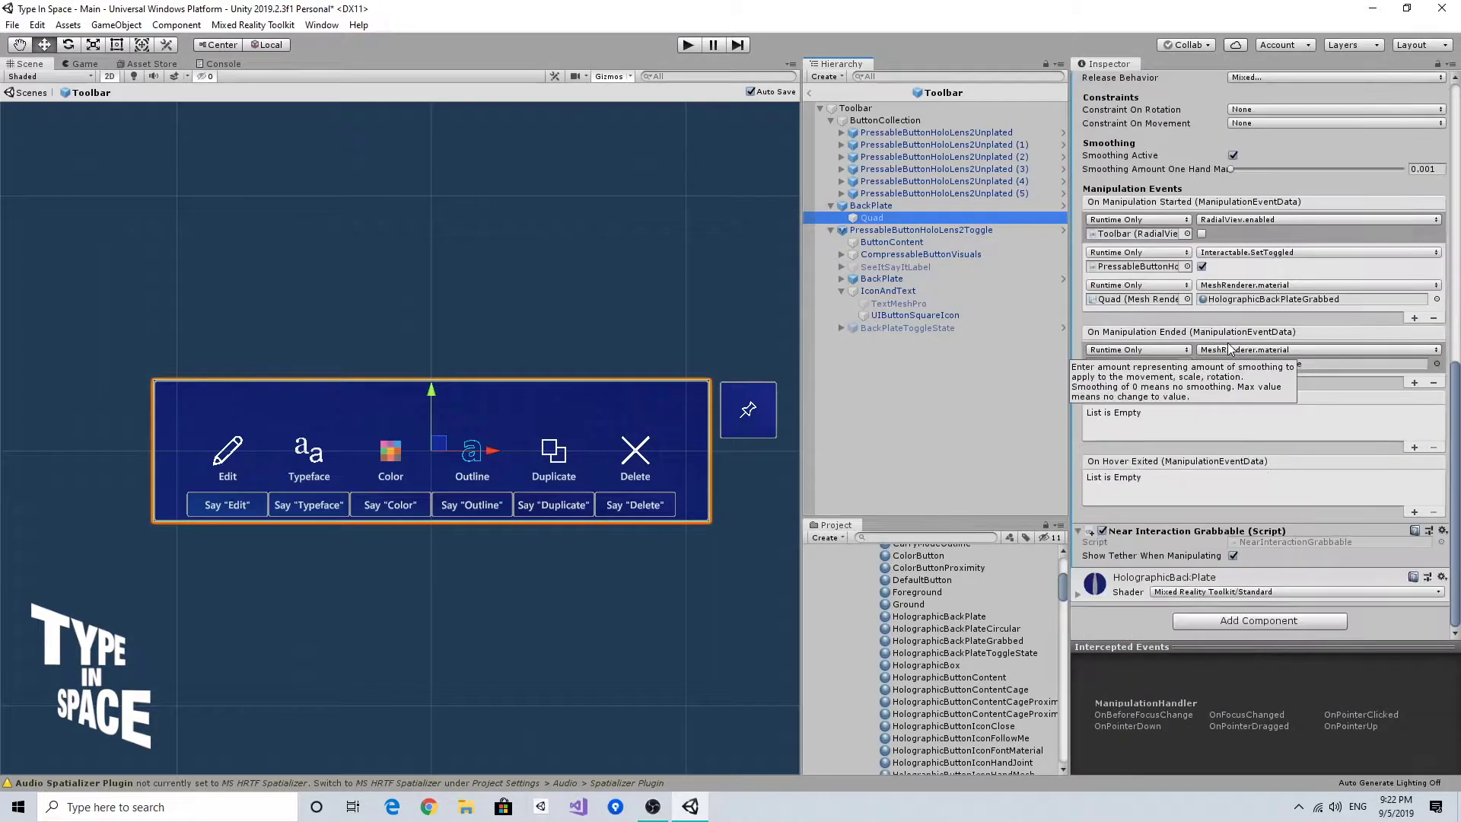
{"action": "scroll", "coordinate": [1370, 327], "scroll_direction": "up", "scroll_amount": 5}
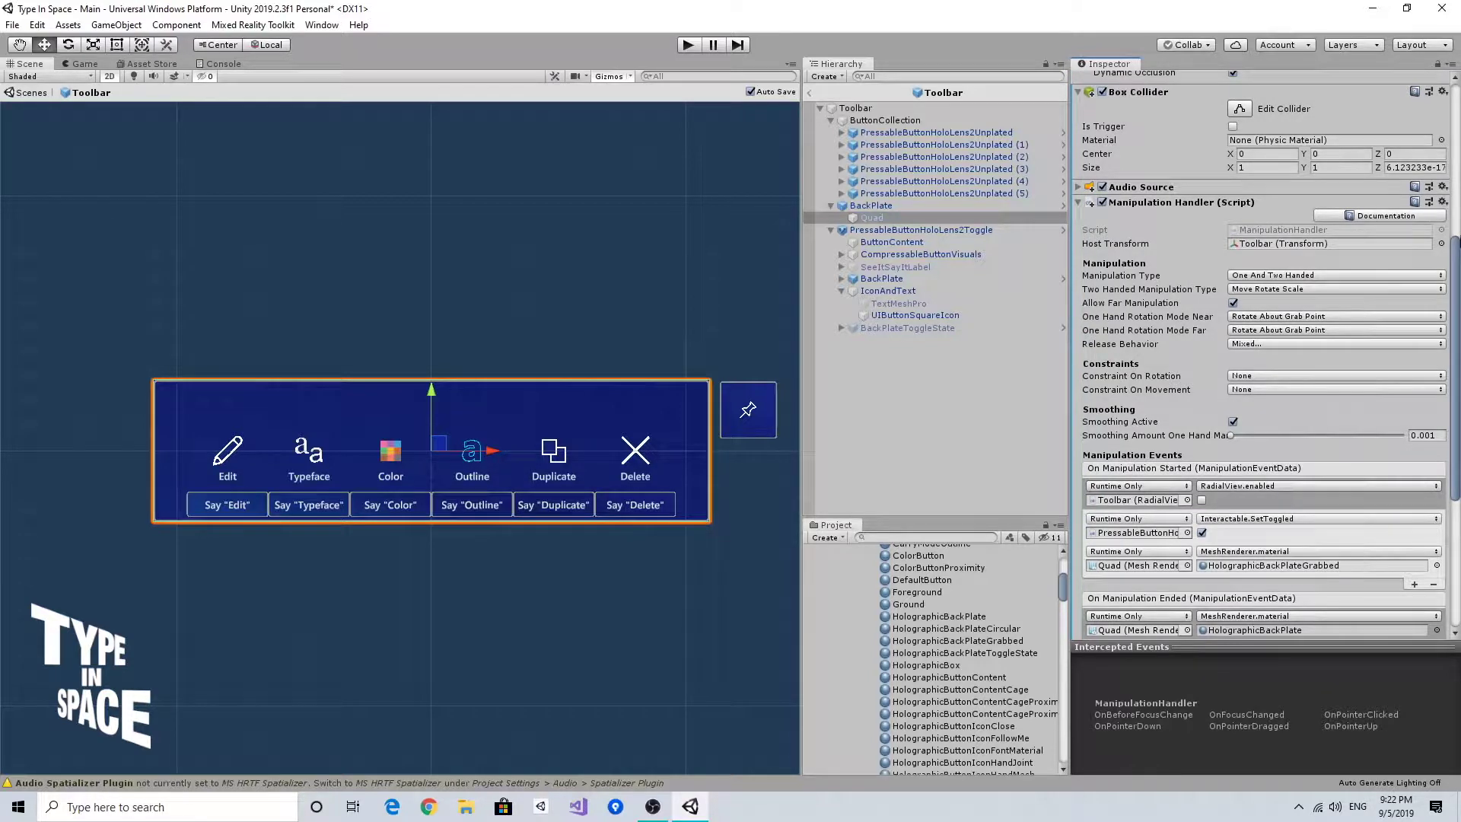
{"action": "scroll", "coordinate": [1454, 399], "scroll_direction": "down", "scroll_amount": 5}
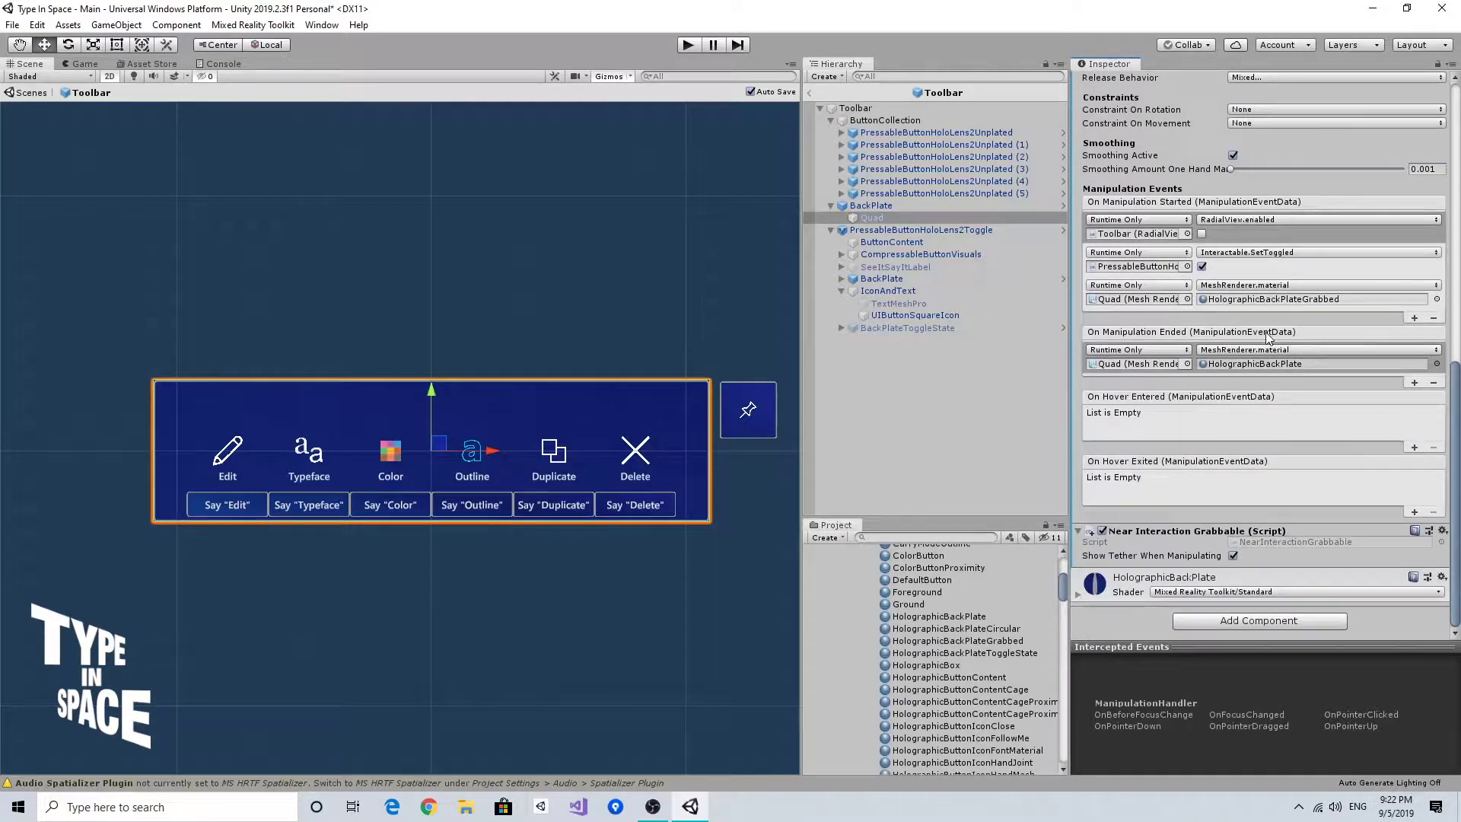
{"action": "left_click", "coordinate": [1260, 311]}
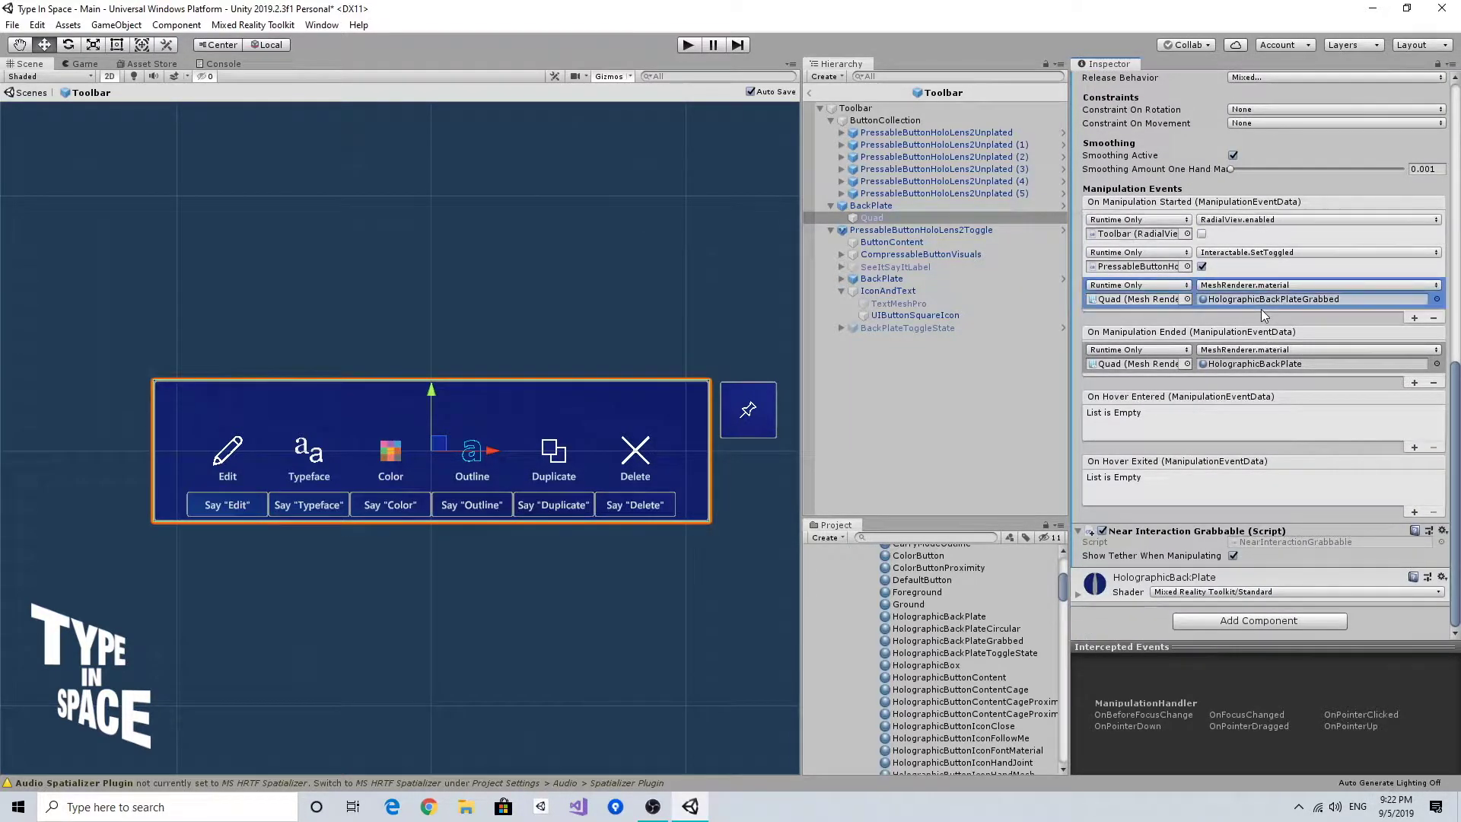
{"action": "left_click", "coordinate": [1414, 318]}
{"action": "left_click", "coordinate": [1326, 411]}
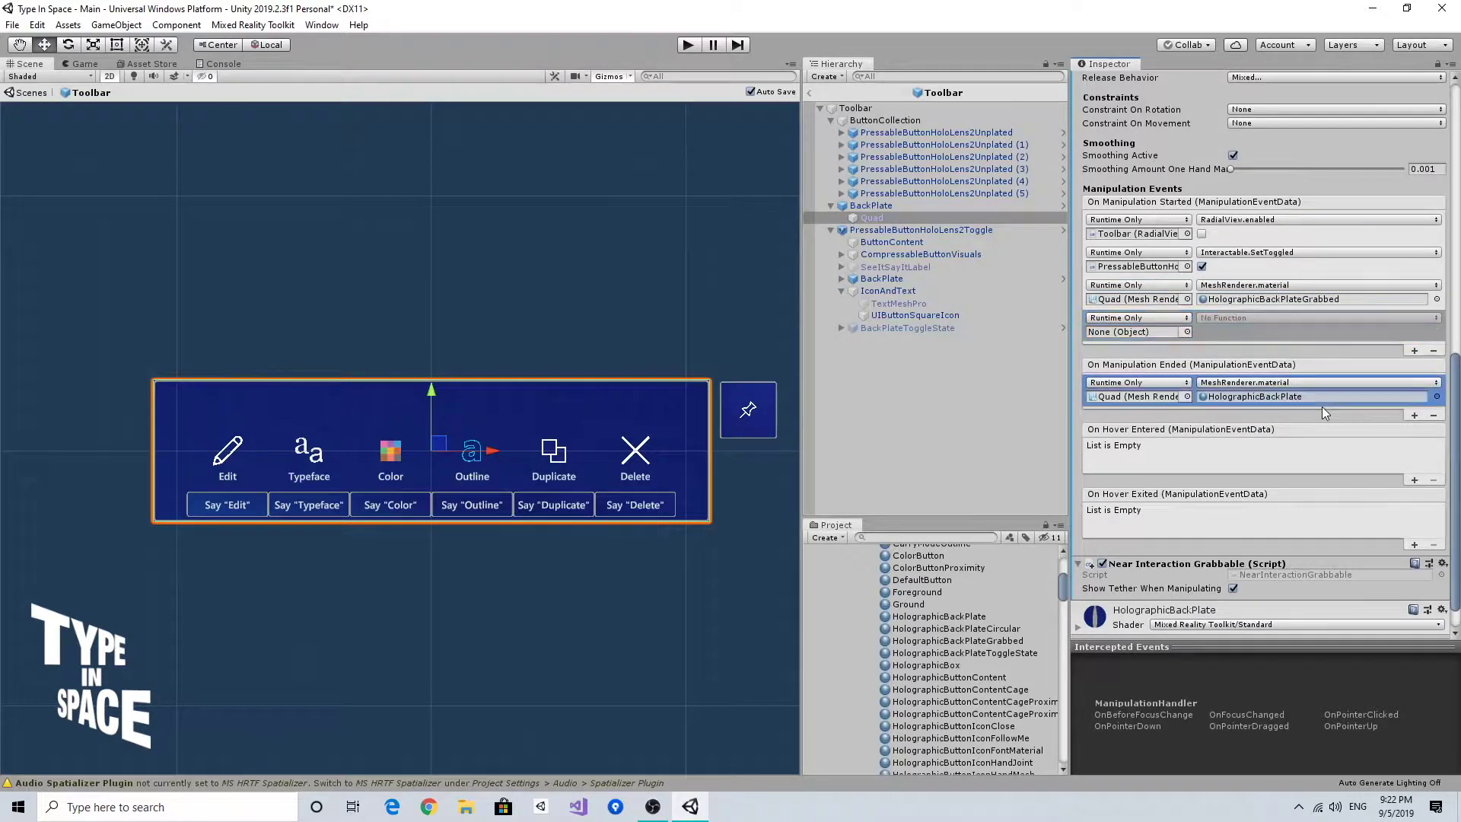
{"action": "left_click", "coordinate": [1414, 416]}
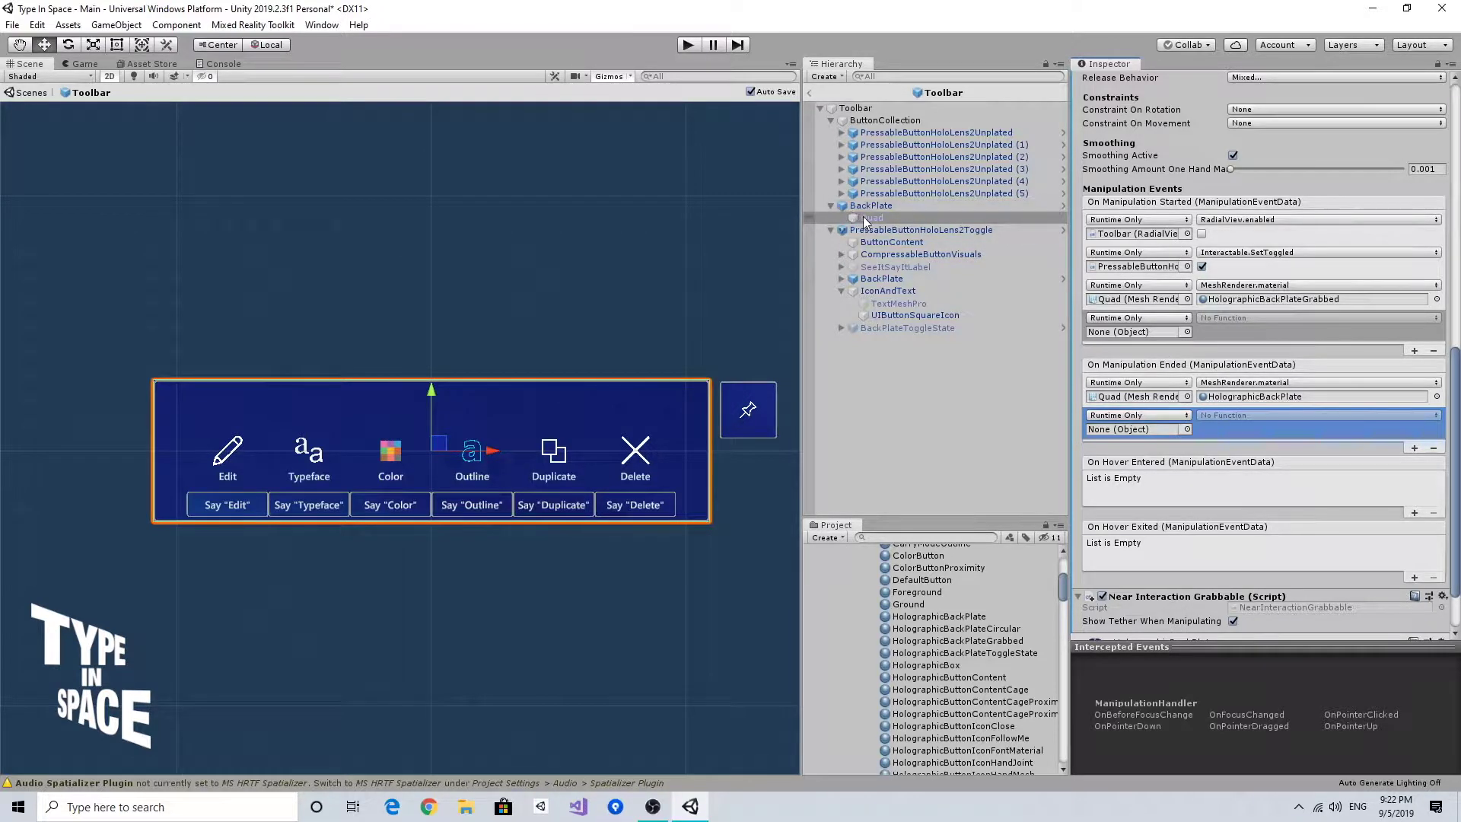
{"action": "left_click_drag", "start_coordinate": [867, 219], "coordinate": [1093, 337]}
{"action": "left_click_drag", "start_coordinate": [872, 218], "coordinate": [1103, 438]}
Set the function of the new Quad entries under both manipulation events to AudioSource's PlayOneShot (AudioClip).
{"action": "left_click", "coordinate": [1287, 319]}
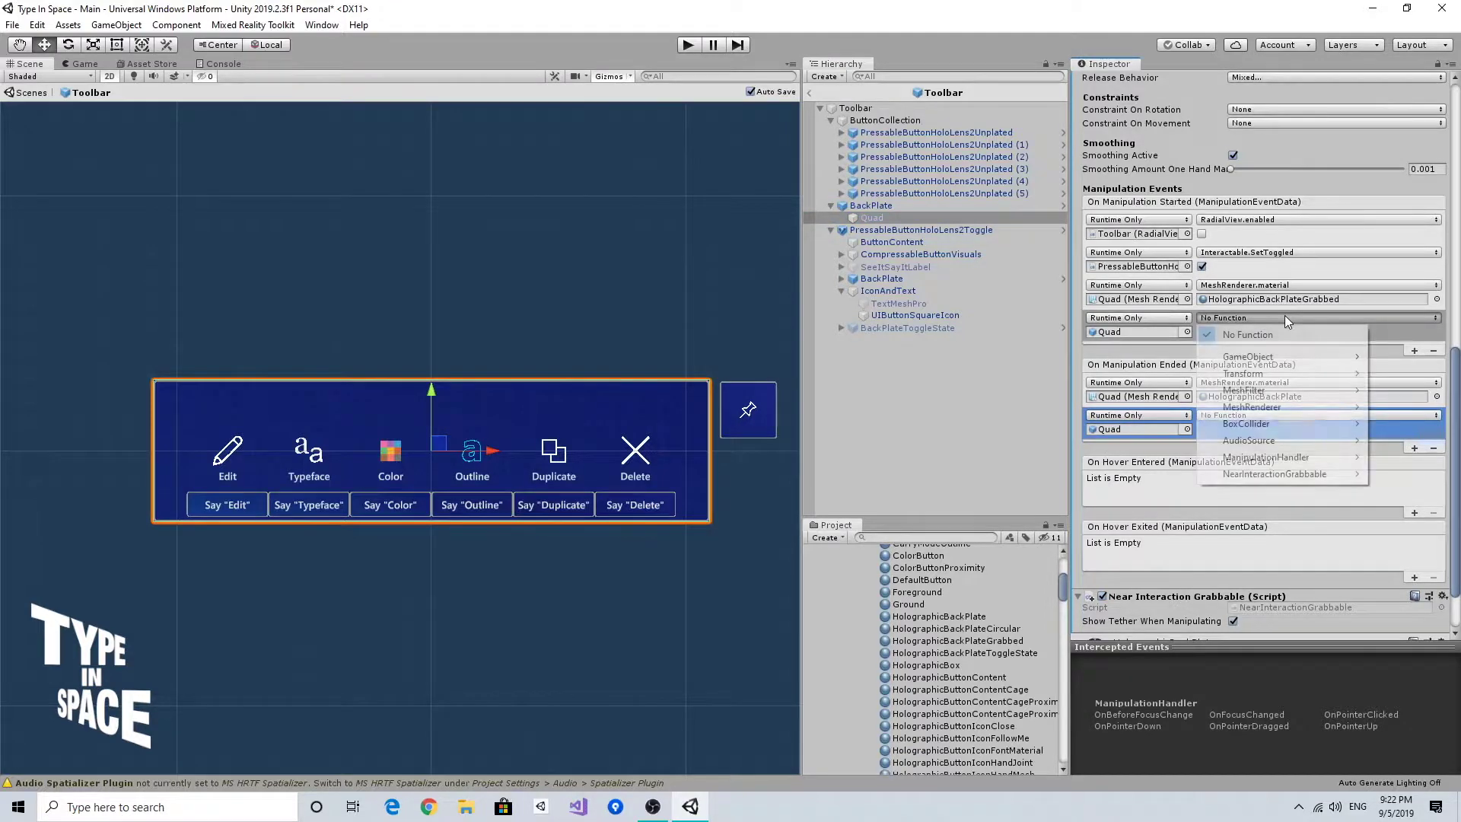
{"action": "mouse_move", "coordinate": [1277, 441]}
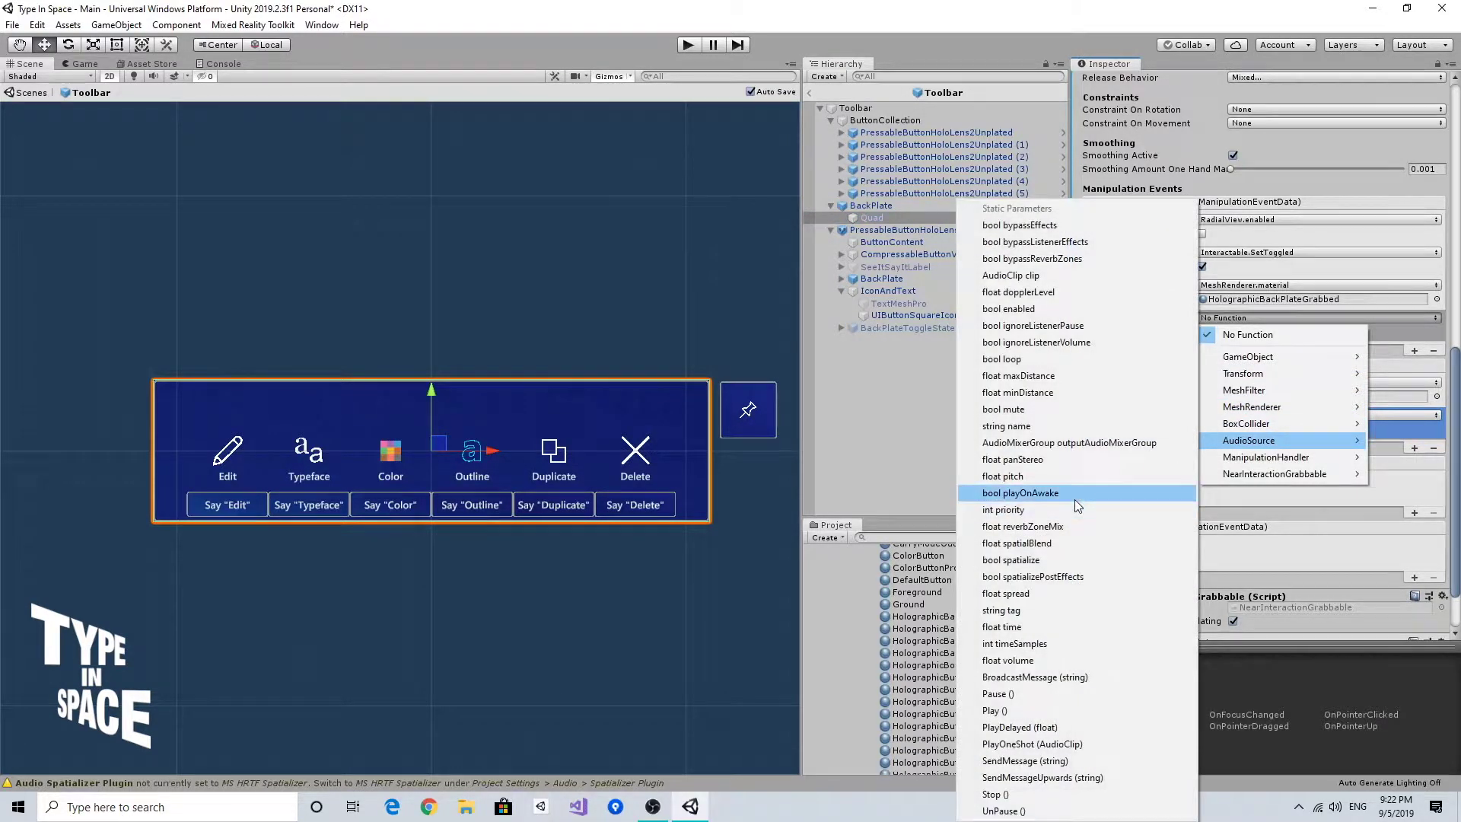
{"action": "left_click", "coordinate": [1072, 744]}
{"action": "left_click", "coordinate": [1291, 416]}
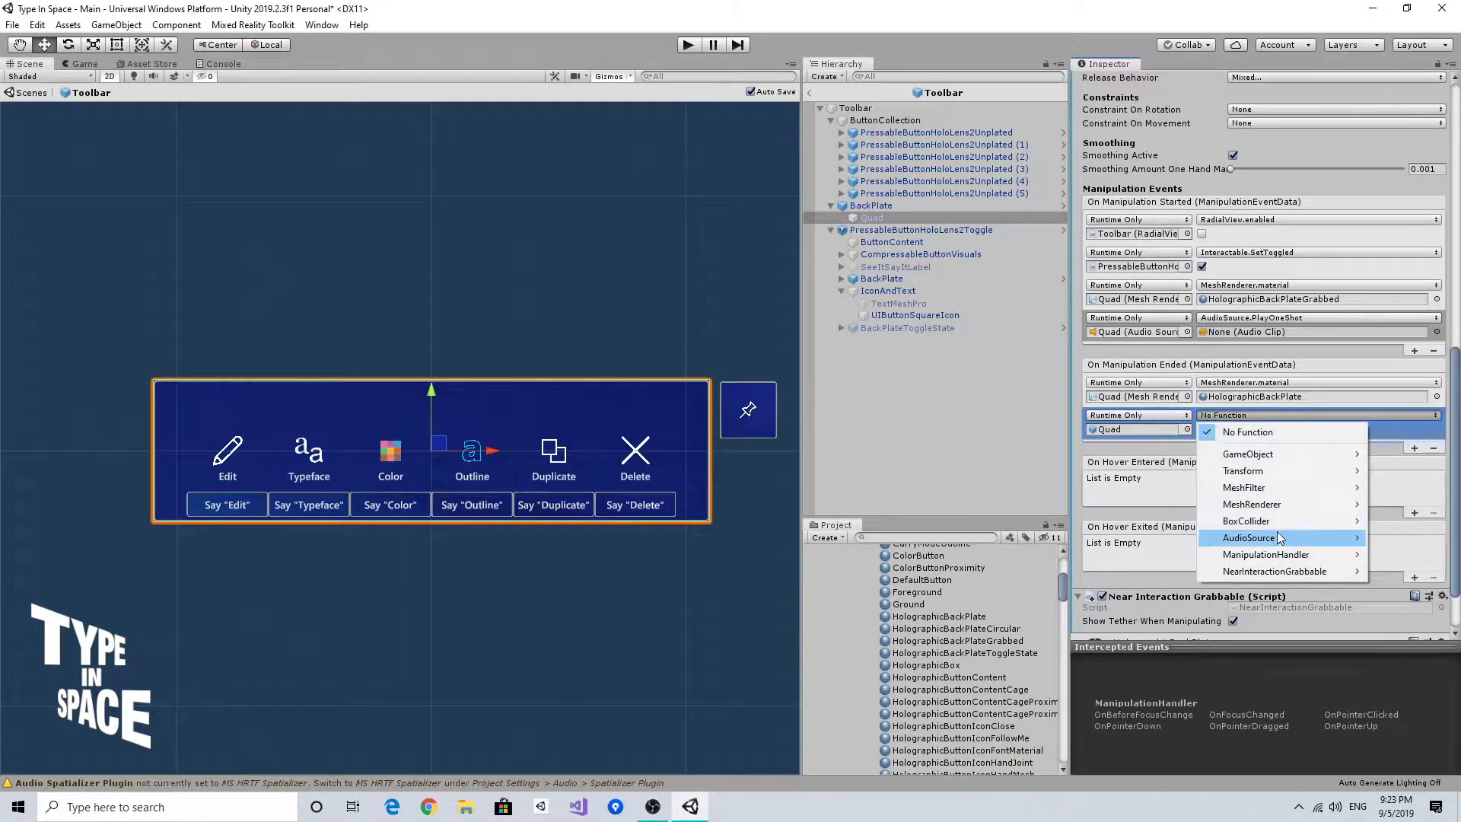
{"action": "mouse_move", "coordinate": [1278, 538]}
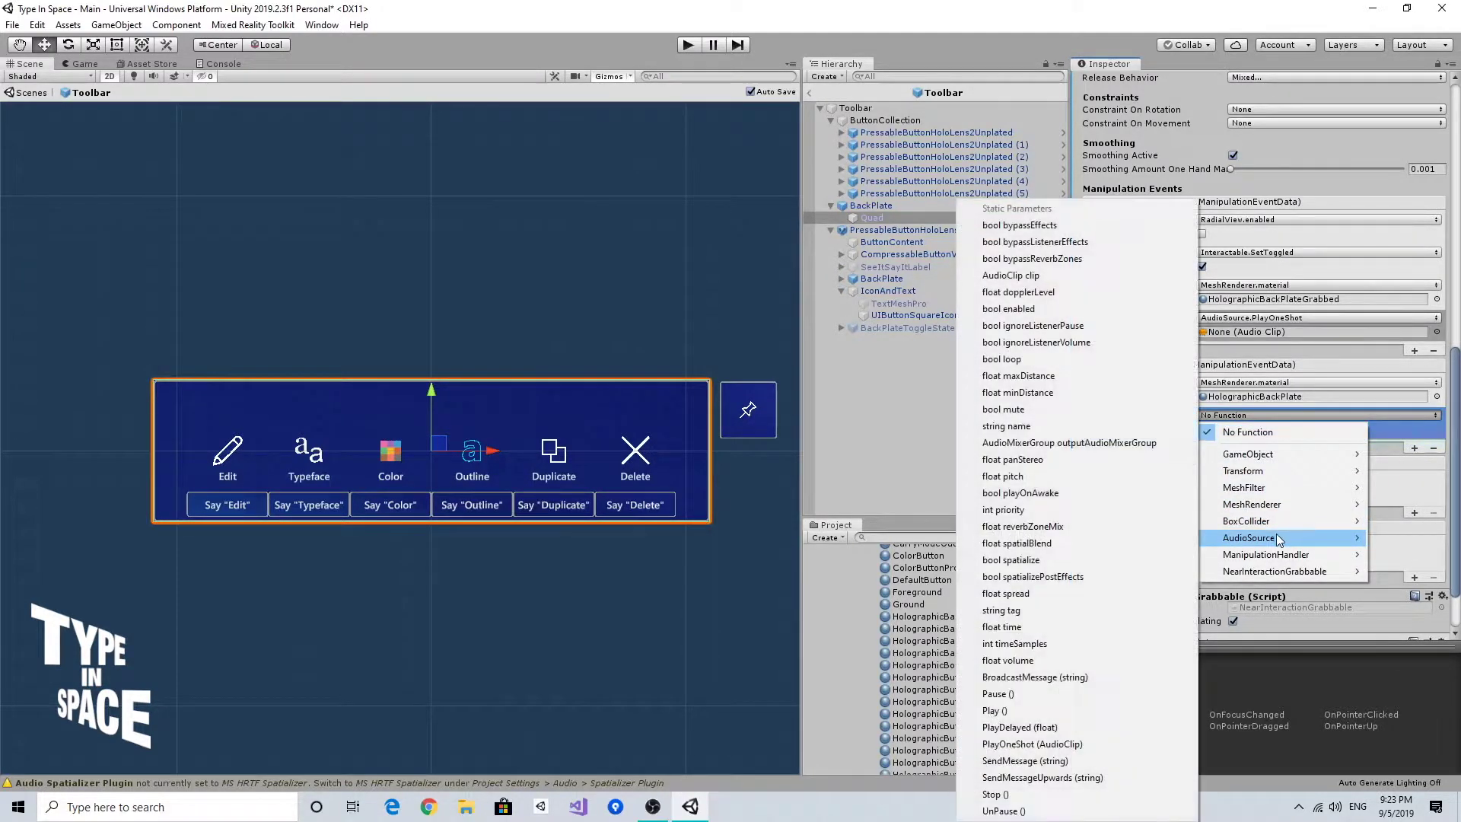
{"action": "left_click", "coordinate": [1069, 744]}
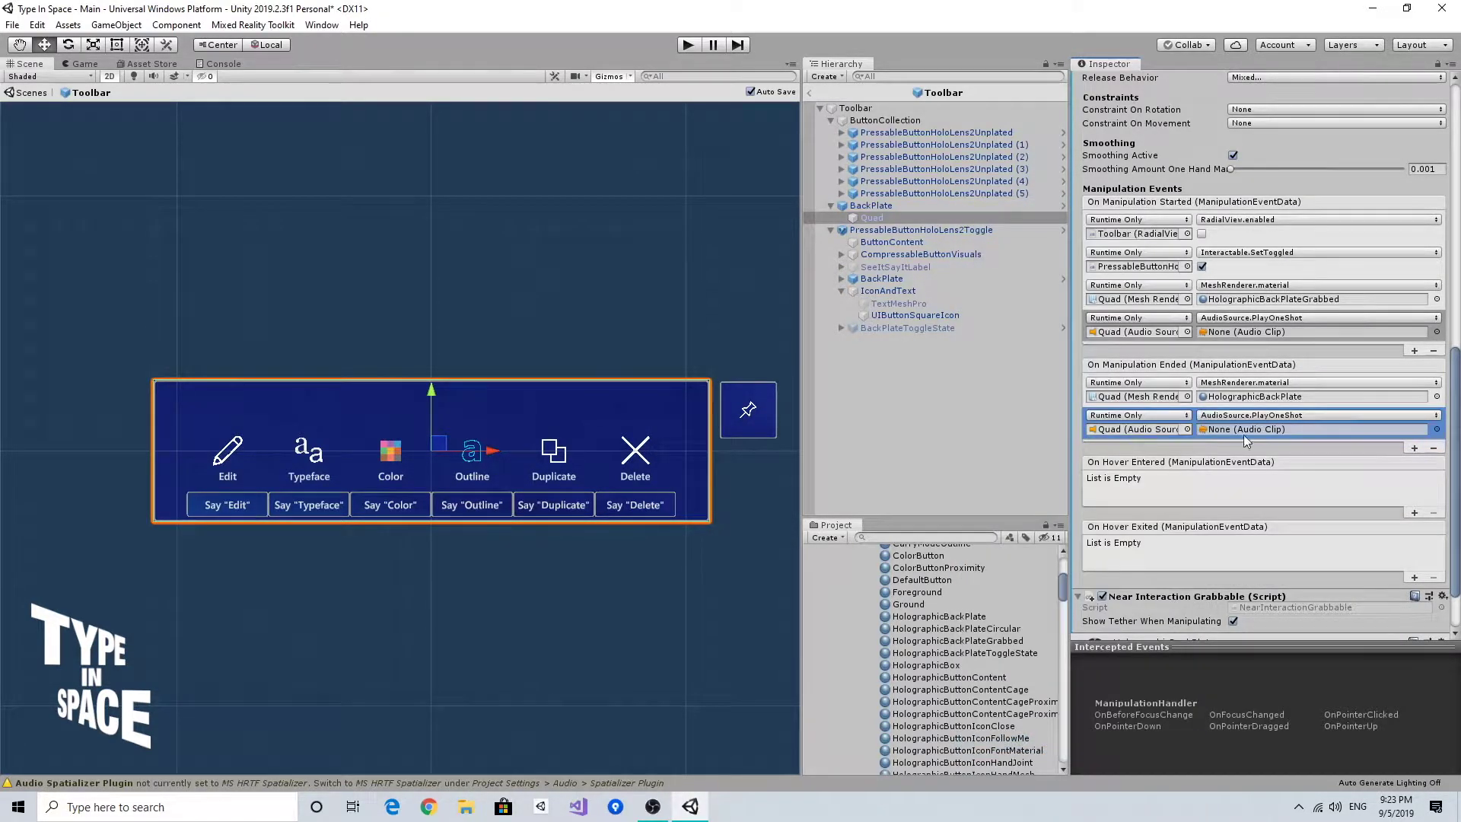
Assign the MRTK_Move_Start audio clip to the PlayOneShot entry under On Manipulation Started.
{"action": "left_click", "coordinate": [1437, 333]}
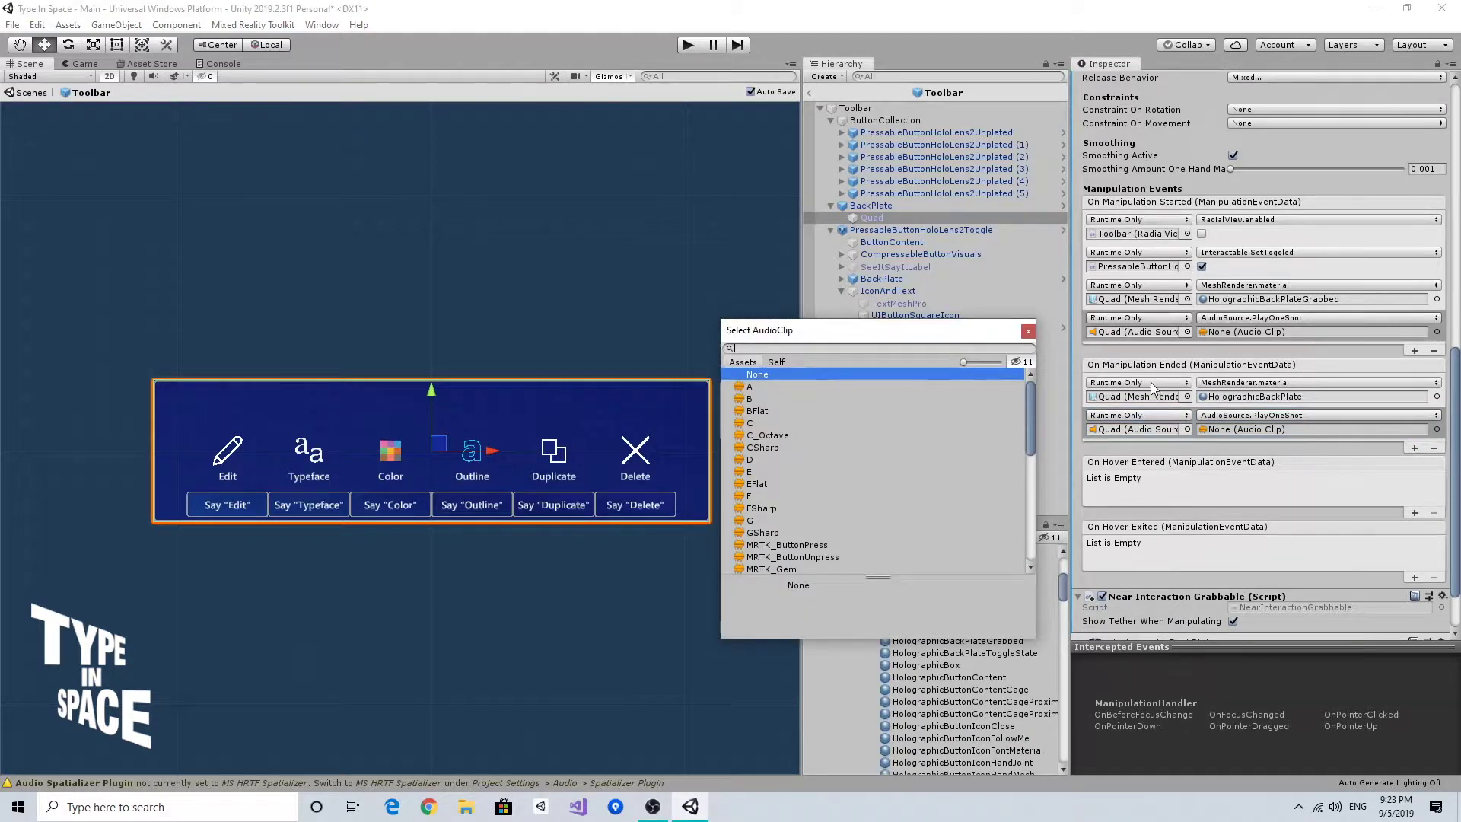
{"action": "type", "text": "move"}
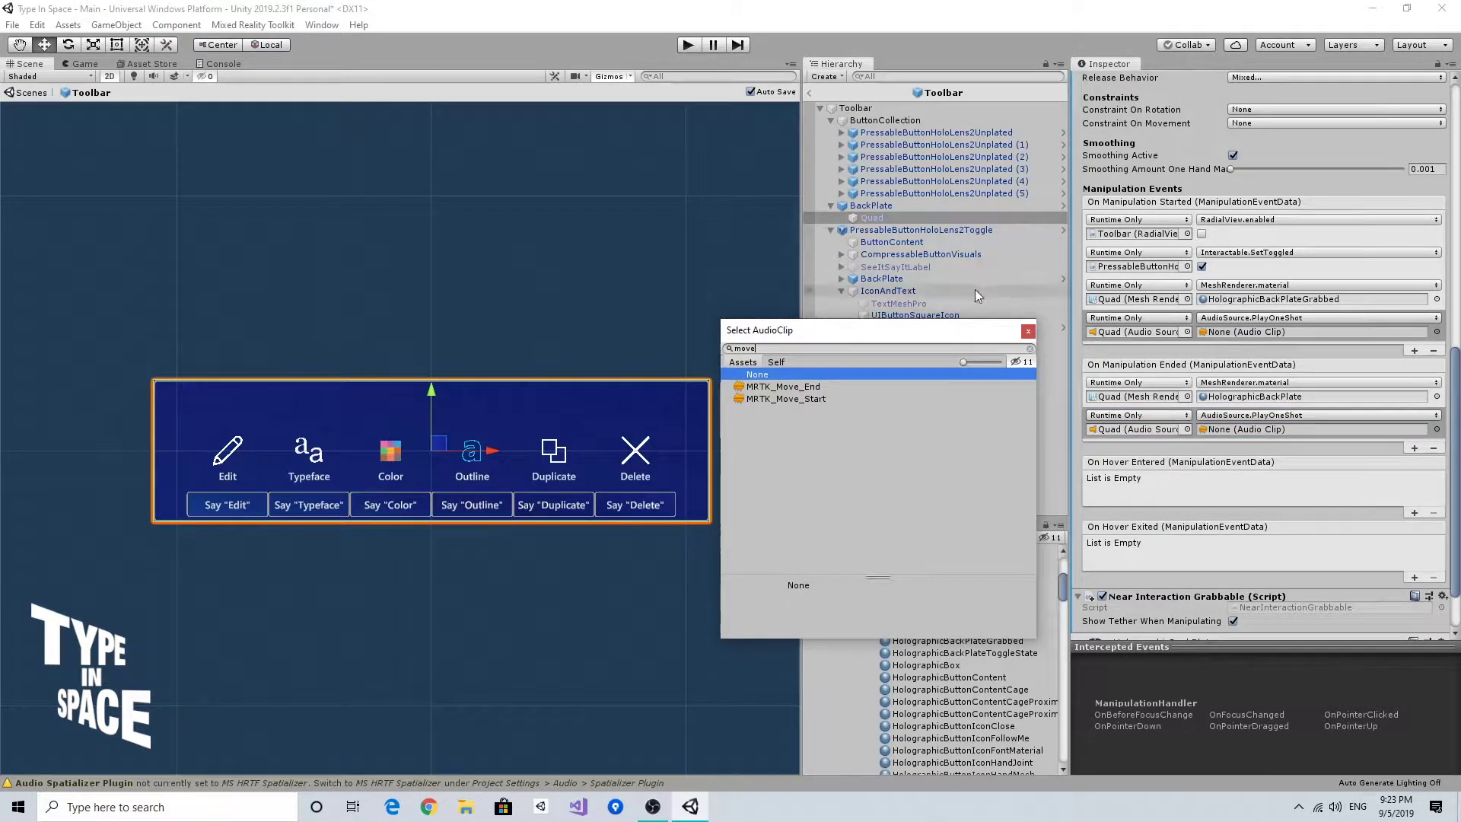
{"action": "left_click_drag", "start_coordinate": [882, 330], "coordinate": [961, 326]}
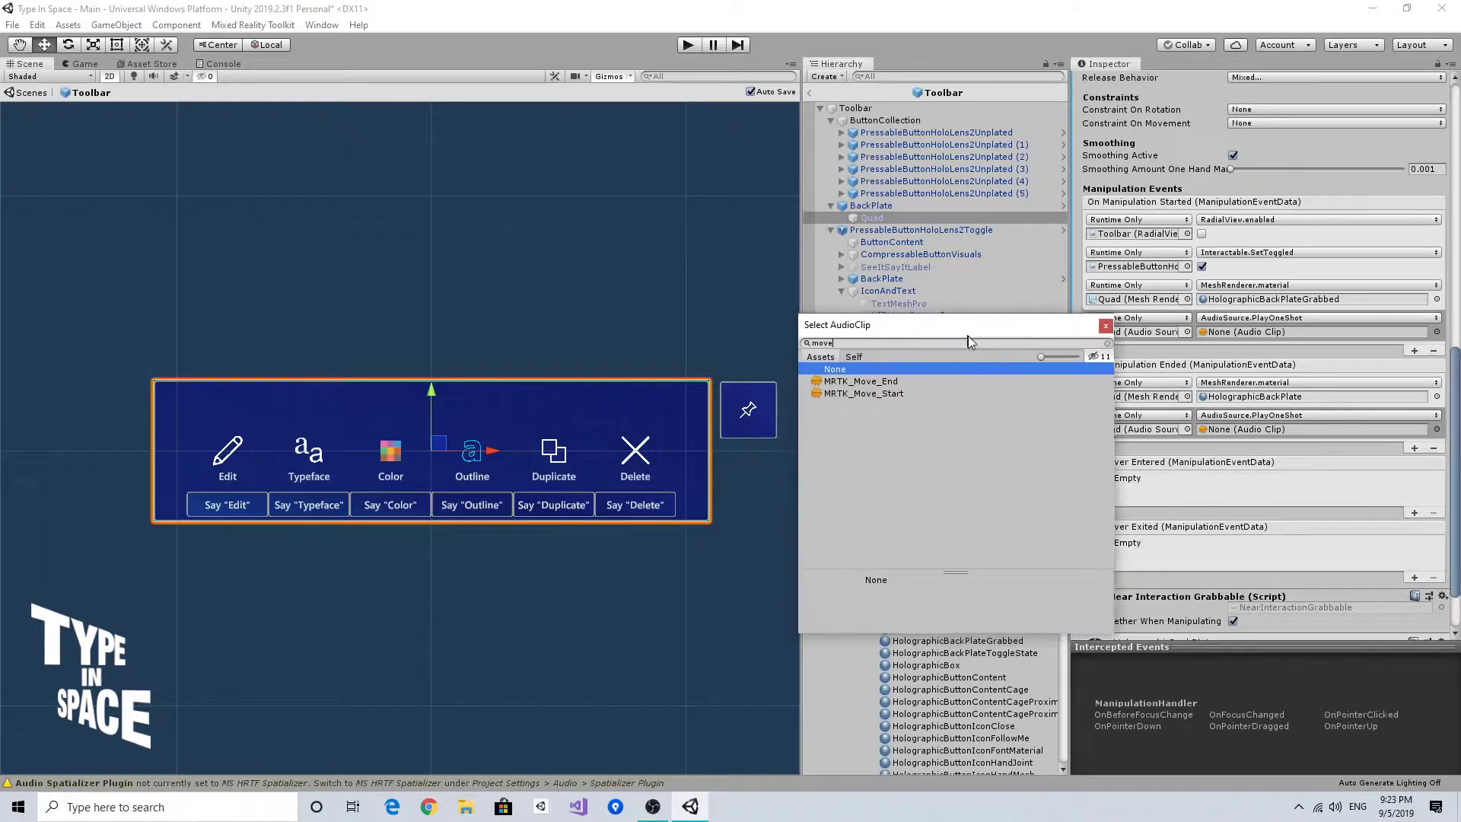
{"action": "left_click", "coordinate": [905, 392]}
{"action": "double_click", "coordinate": [905, 392]}
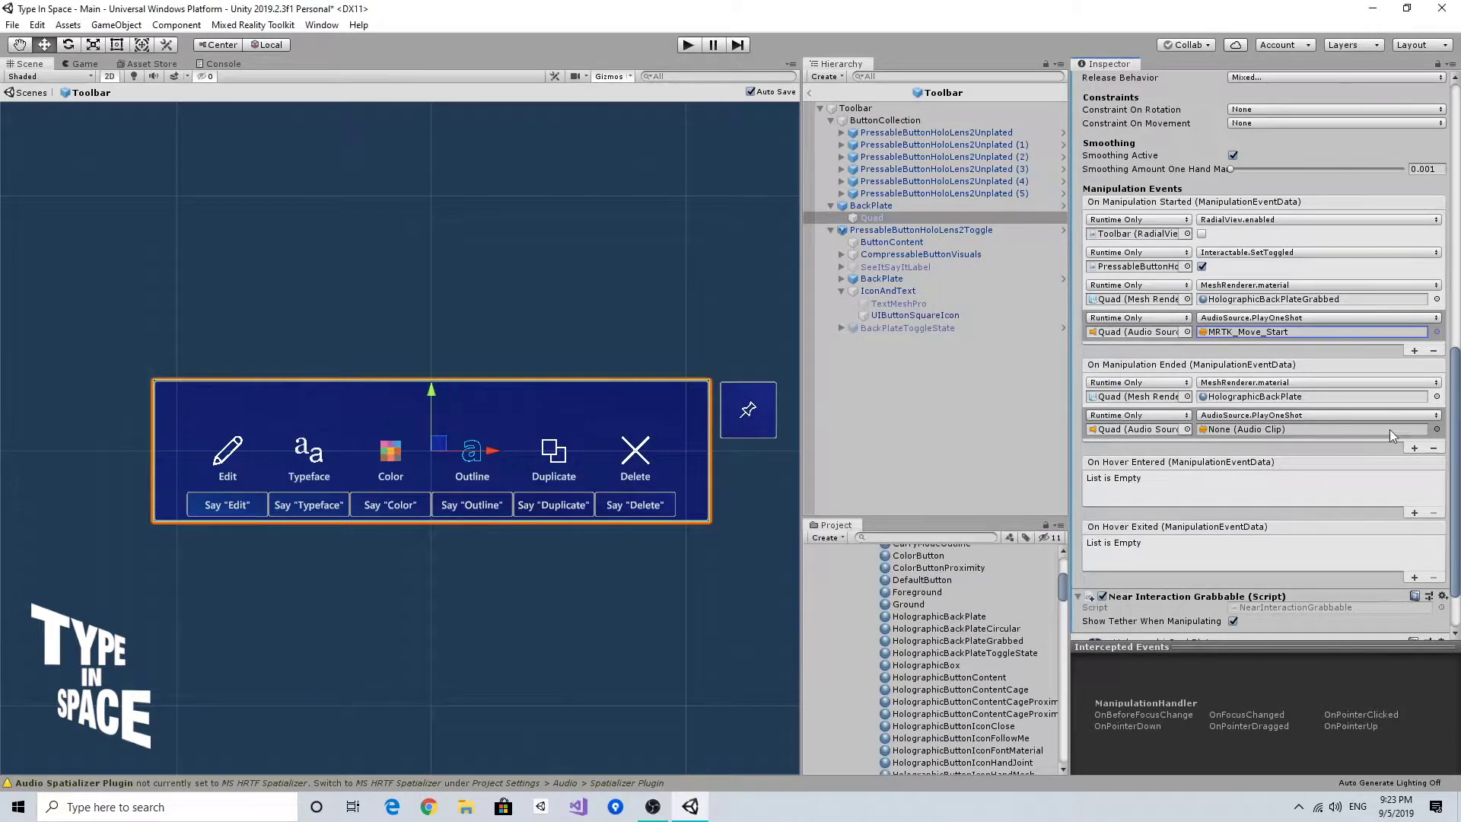
Assign the MRTK_Move_End audio clip to the PlayOneShot entry under On Manipulation Ended.
{"action": "left_click", "coordinate": [1435, 429]}
{"action": "type", "text": "mov"}
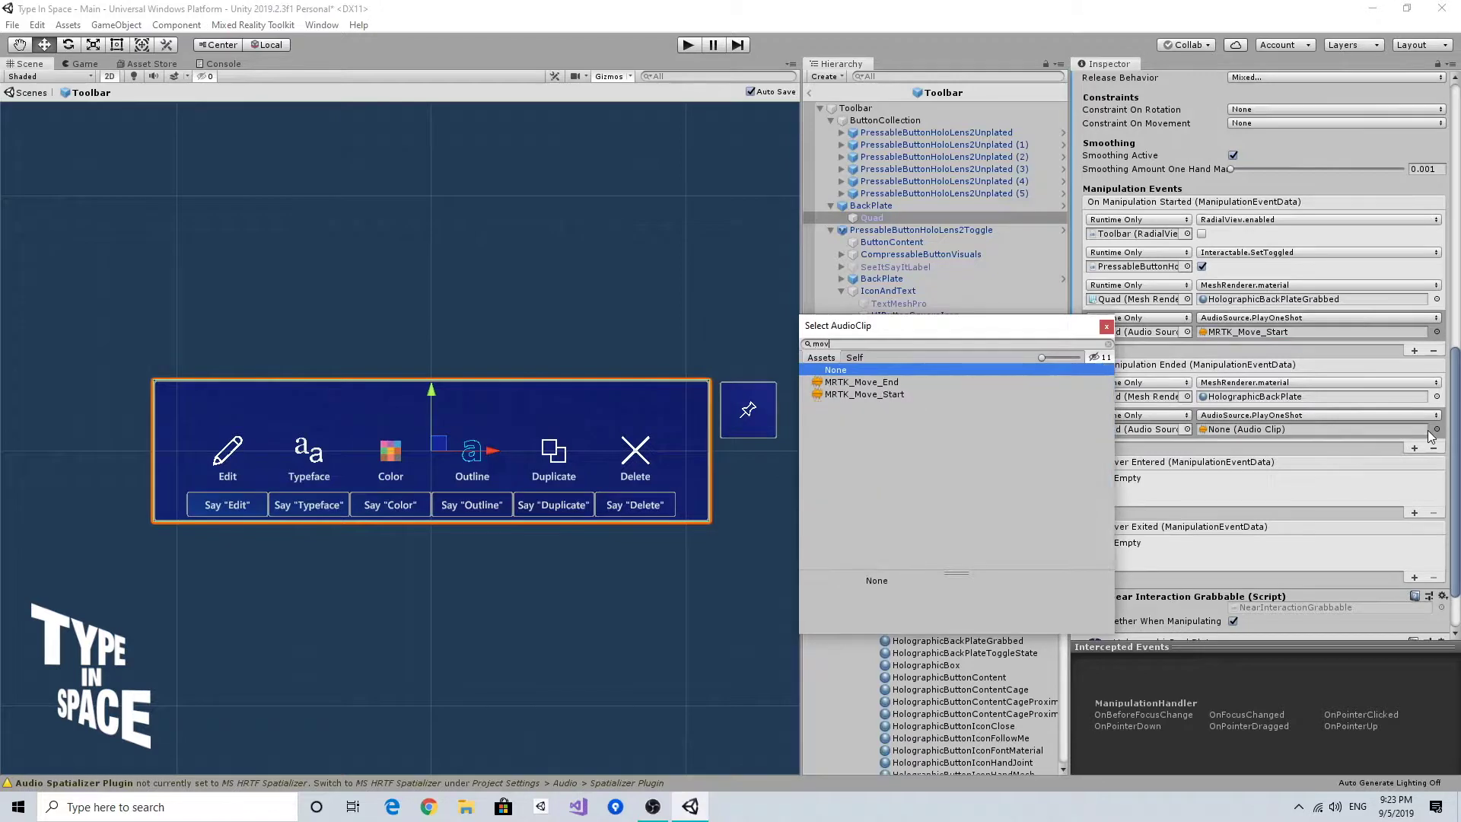
{"action": "left_click", "coordinate": [952, 383]}
{"action": "double_click", "coordinate": [952, 383]}
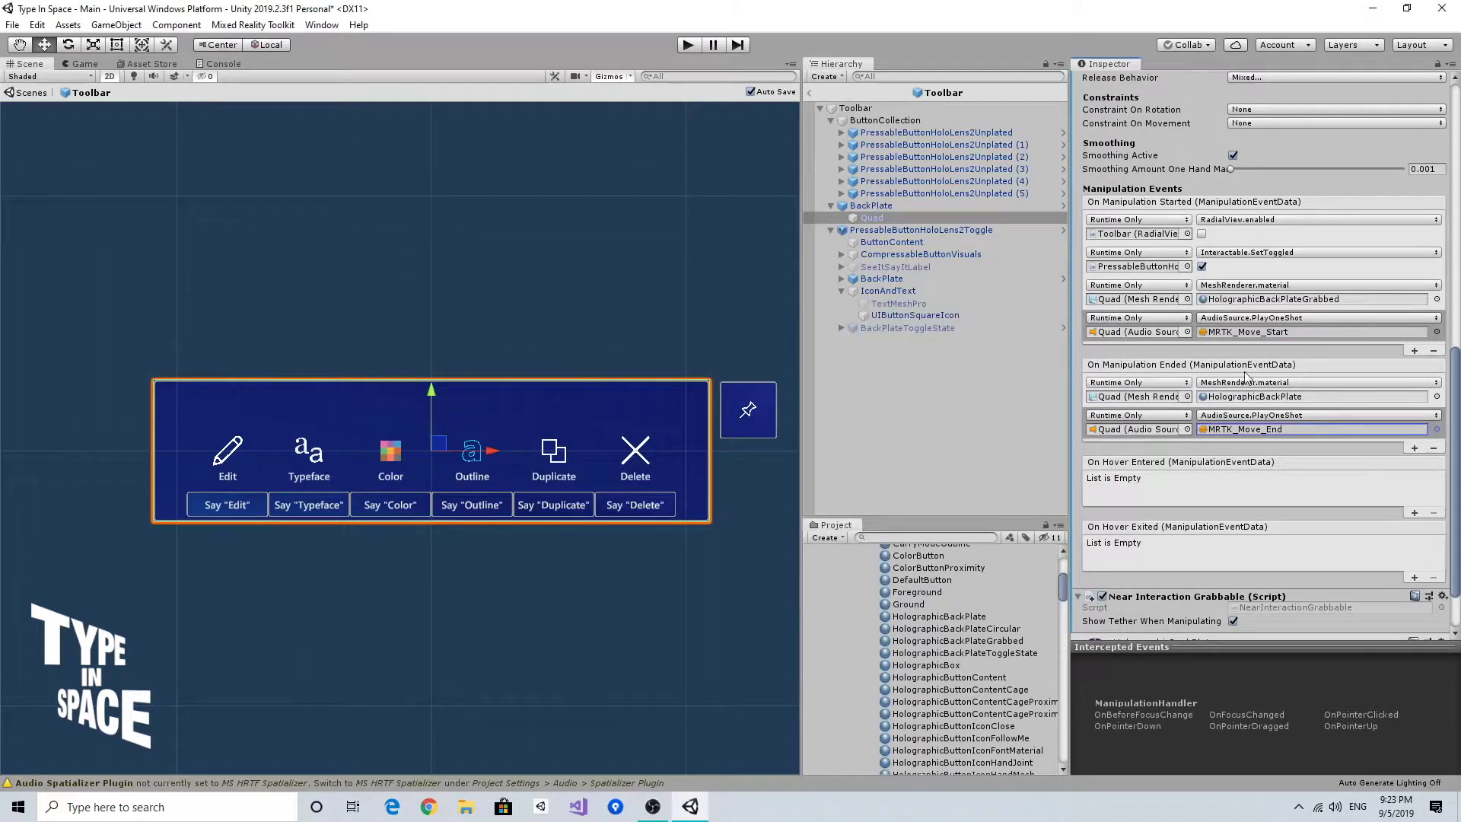
{"action": "left_click_drag", "start_coordinate": [1456, 381], "coordinate": [1456, 360]}
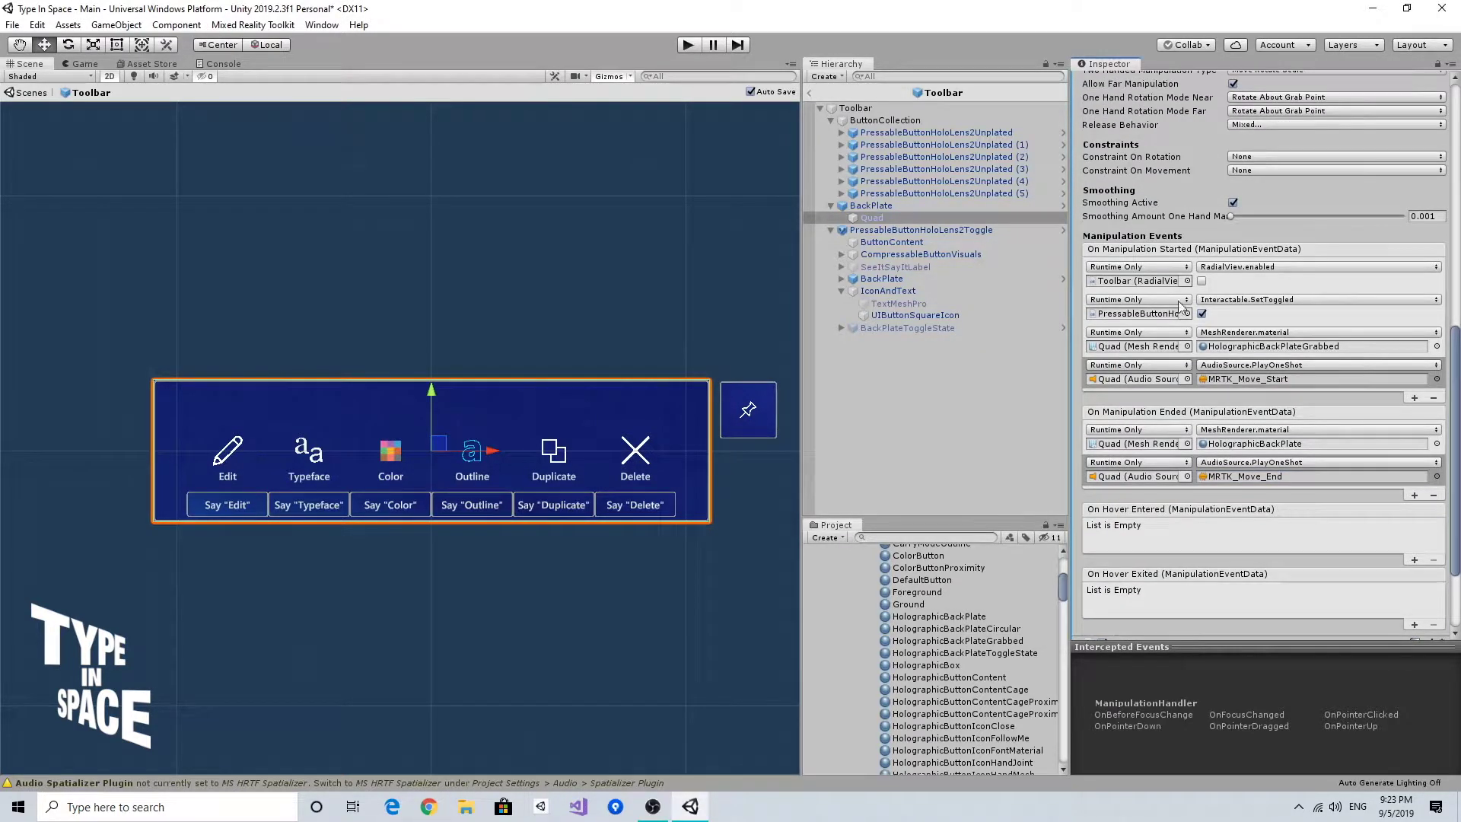
Run the scene and grab and move the toolbar with the simulated hand to test the manipulation sounds.
{"action": "left_click", "coordinate": [688, 45]}
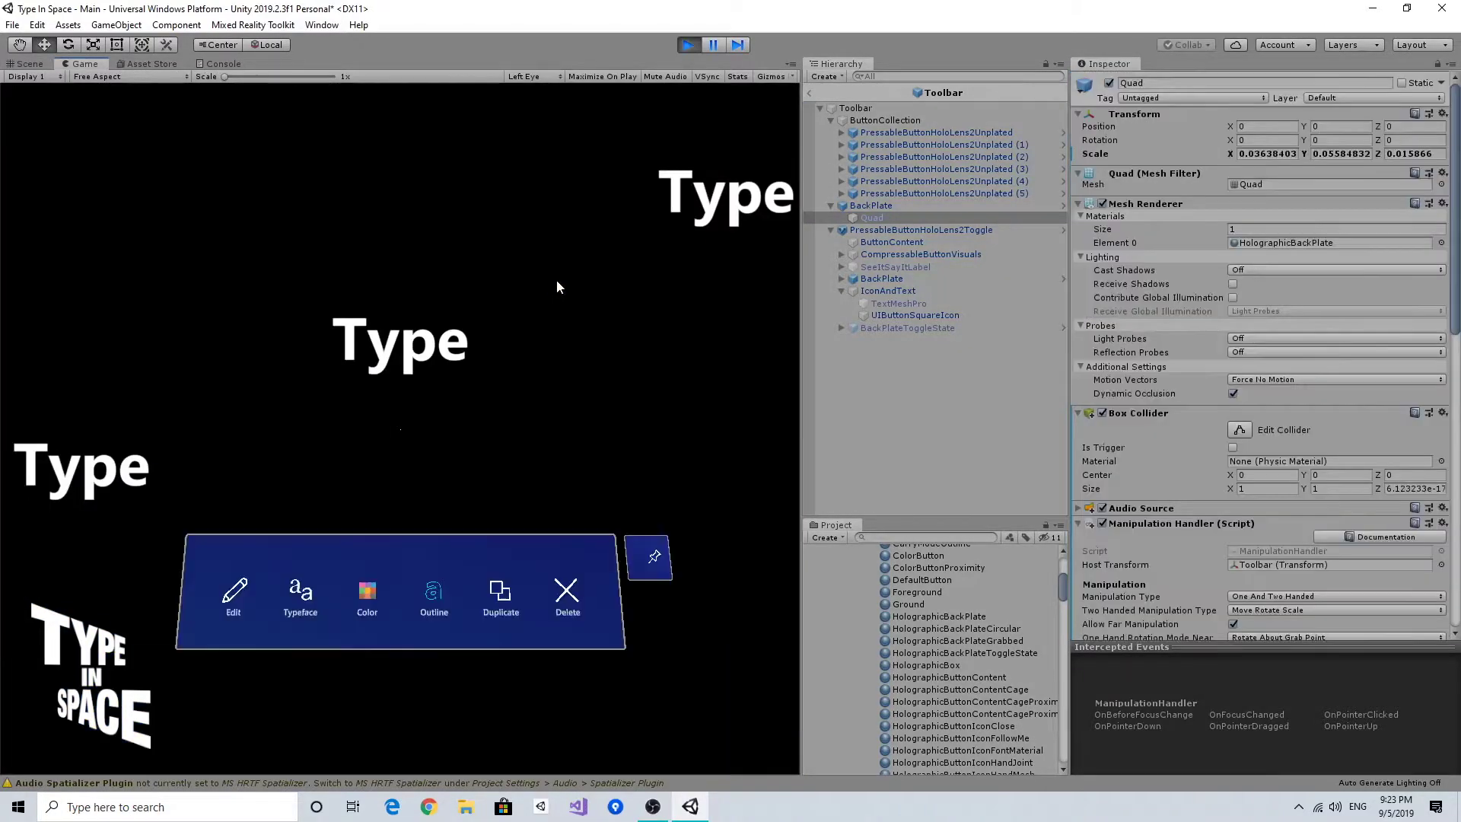
{"action": "key", "text": "space"}
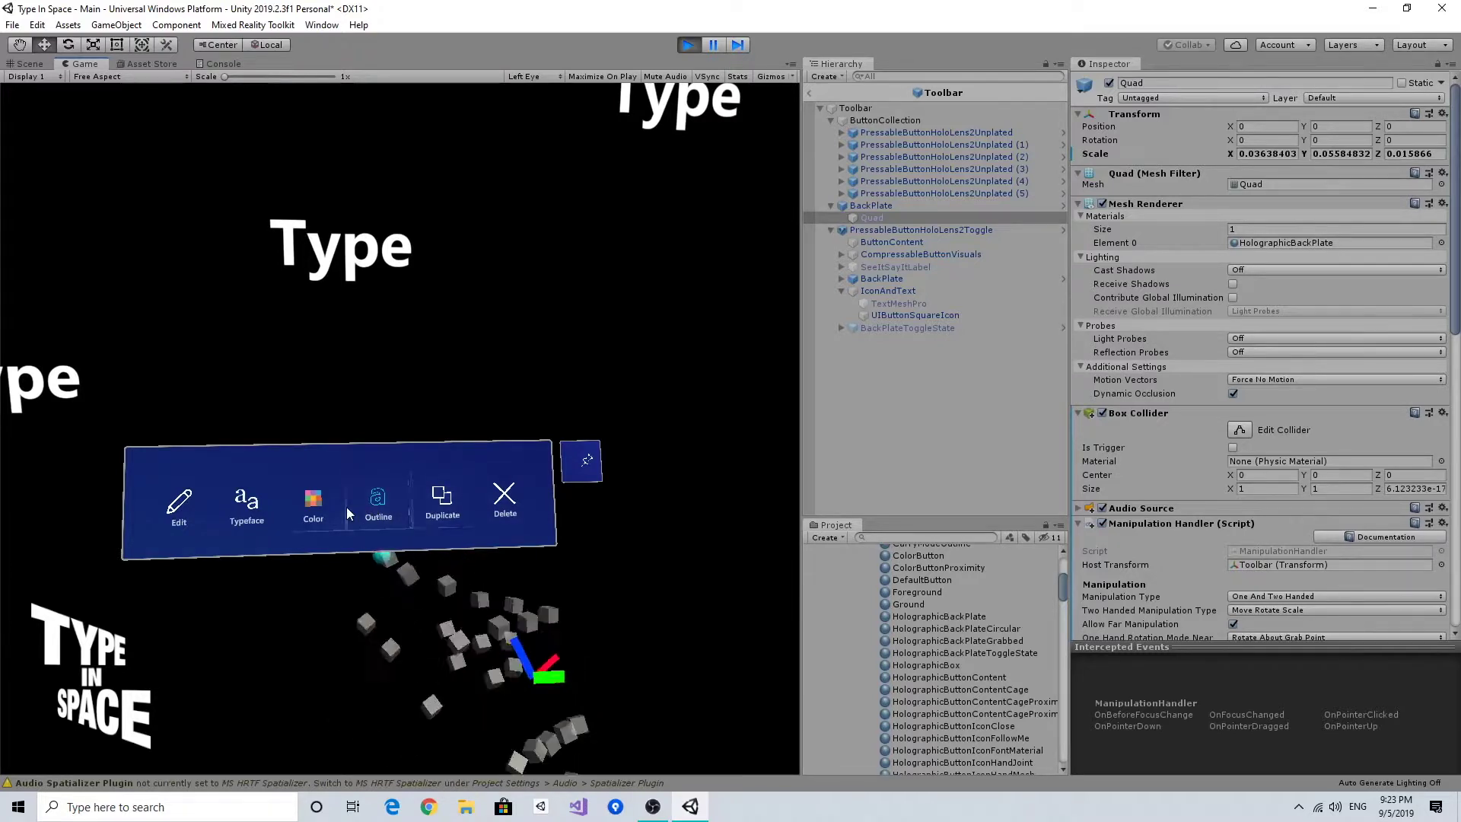
{"action": "left_click_drag", "start_coordinate": [384, 518], "coordinate": [330, 436]}
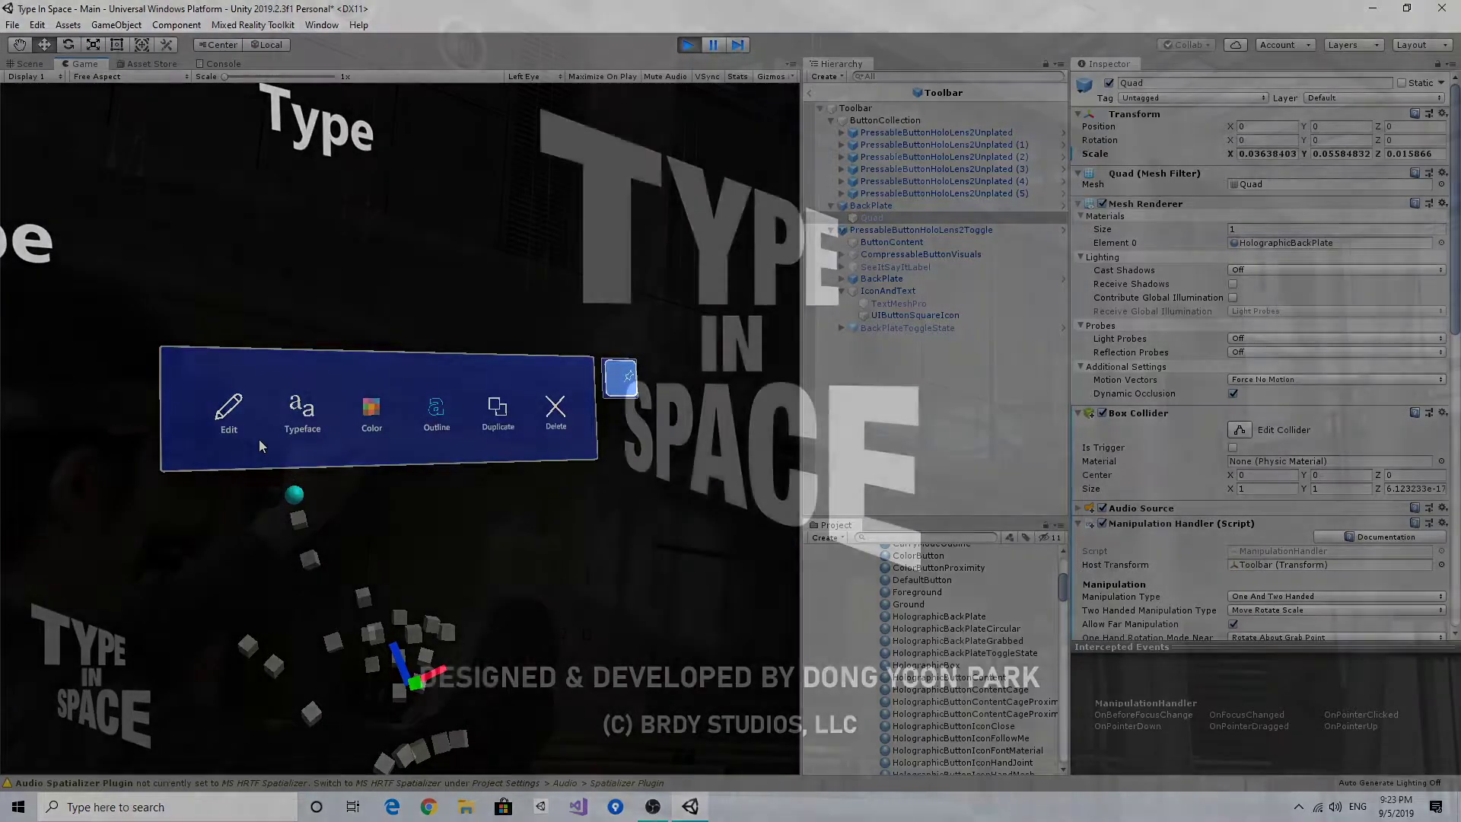